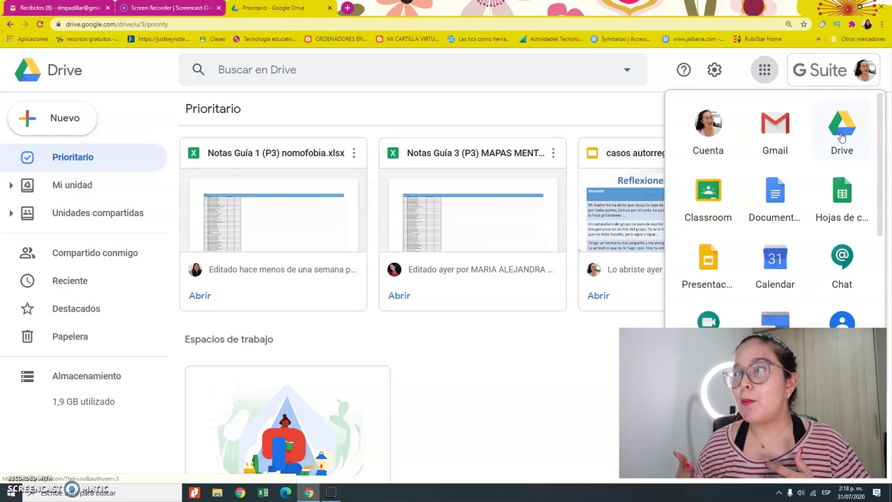
Open Google Drive from the apps list and create a new blank Google Form.
{"action": "left_click", "coordinate": [843, 134]}
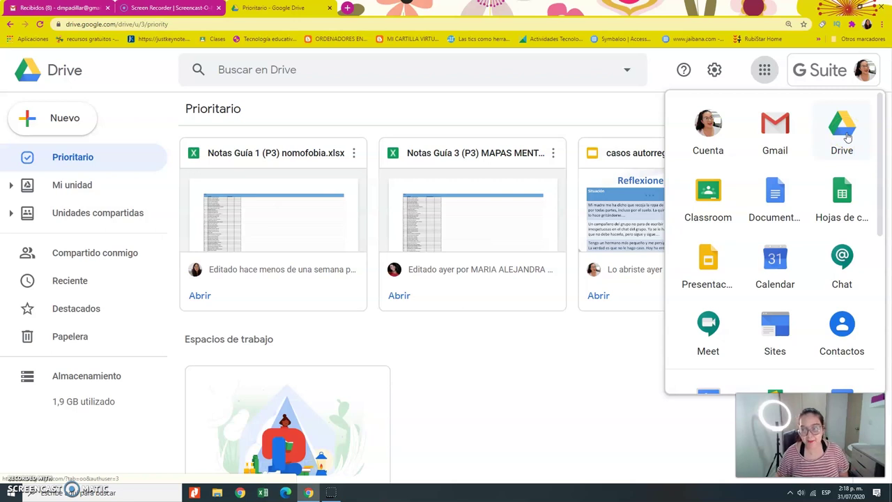
{"action": "left_click", "coordinate": [845, 136]}
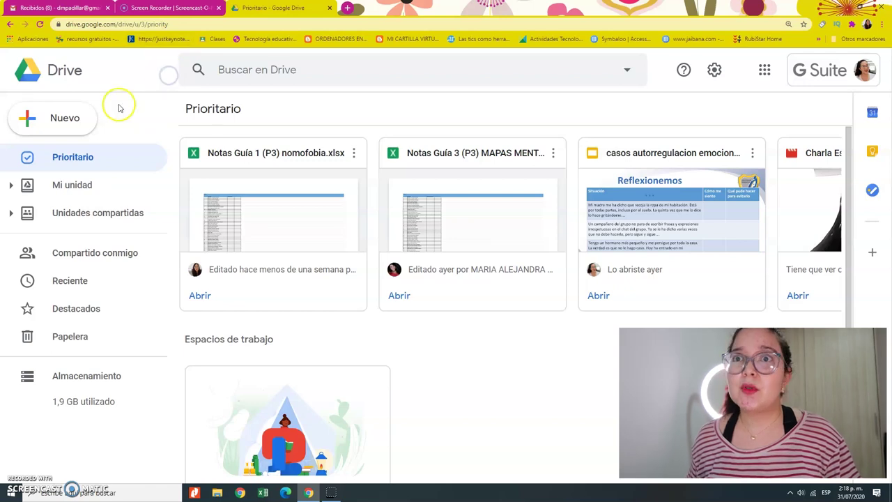
{"action": "left_click", "coordinate": [58, 127]}
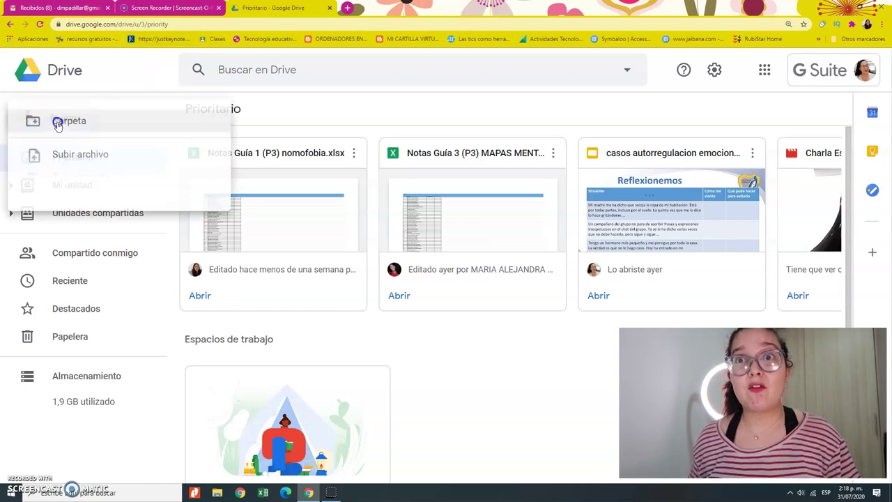
{"action": "mouse_move", "coordinate": [86, 286]}
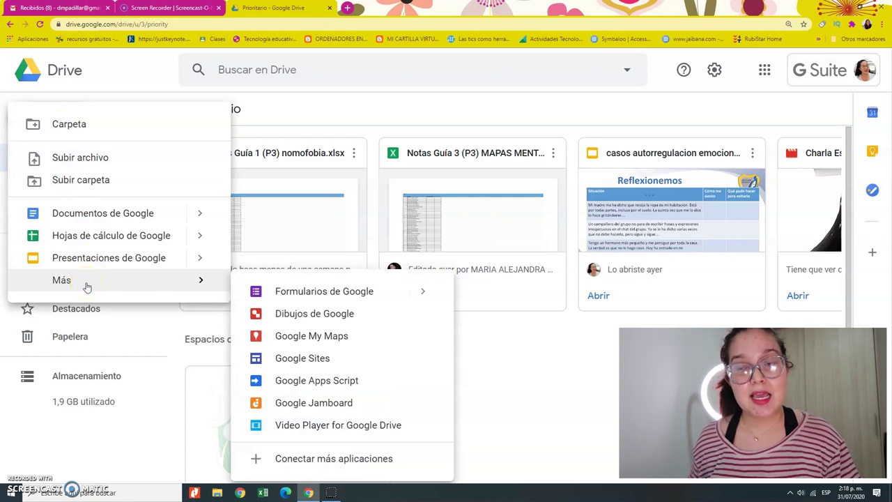
{"action": "left_click", "coordinate": [287, 294]}
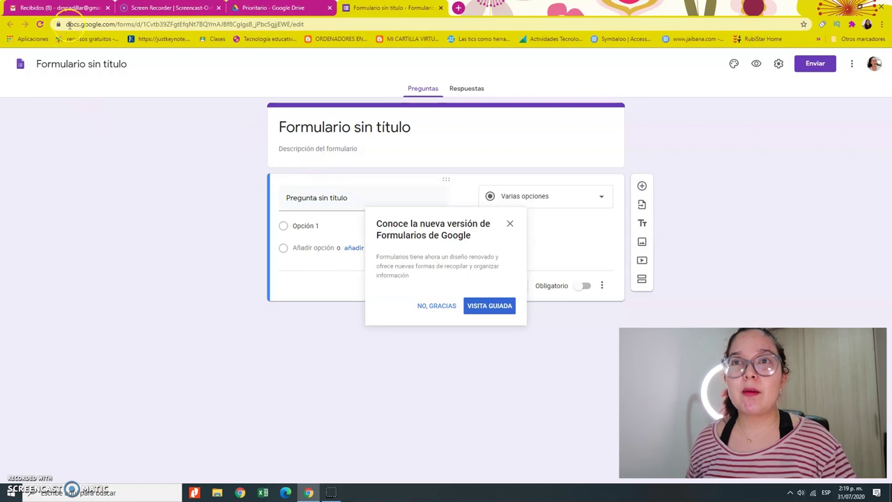
Title the form 'Evaluación para estudiantes', start its description, and dismiss the new-version message.
{"action": "left_click", "coordinate": [70, 62]}
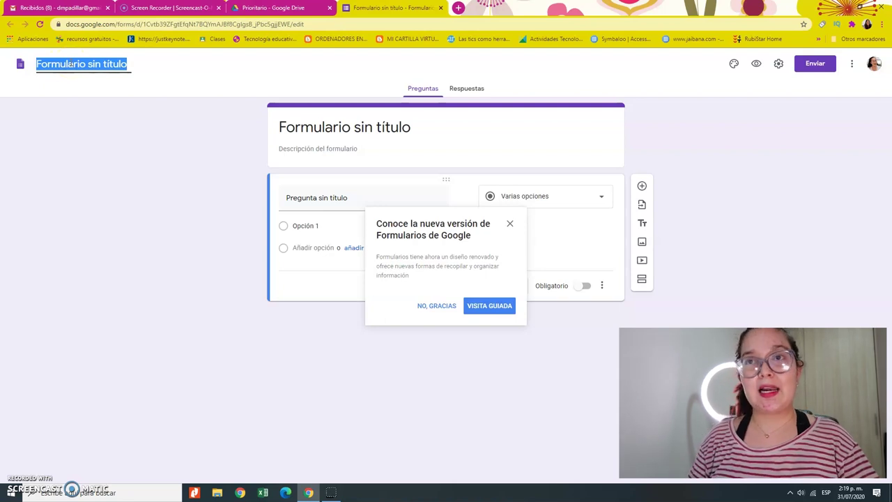
{"action": "type", "text": "Evaluación"}
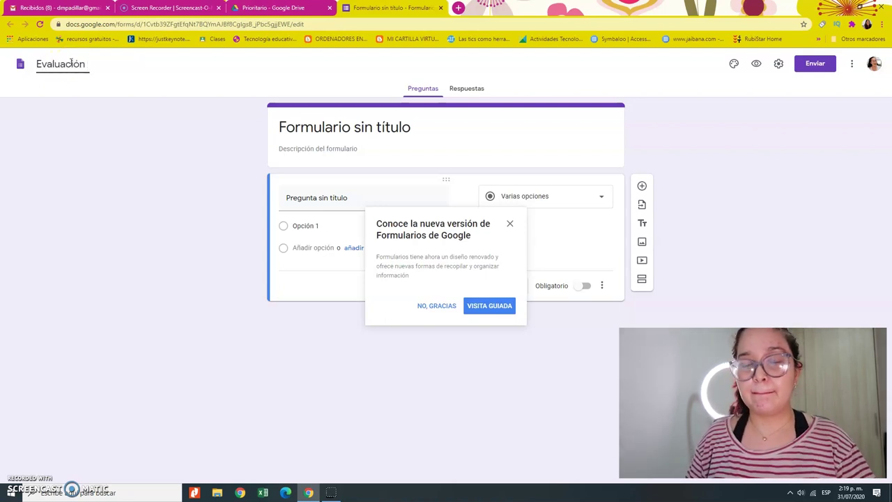
{"action": "type", "text": " para estudiantes"}
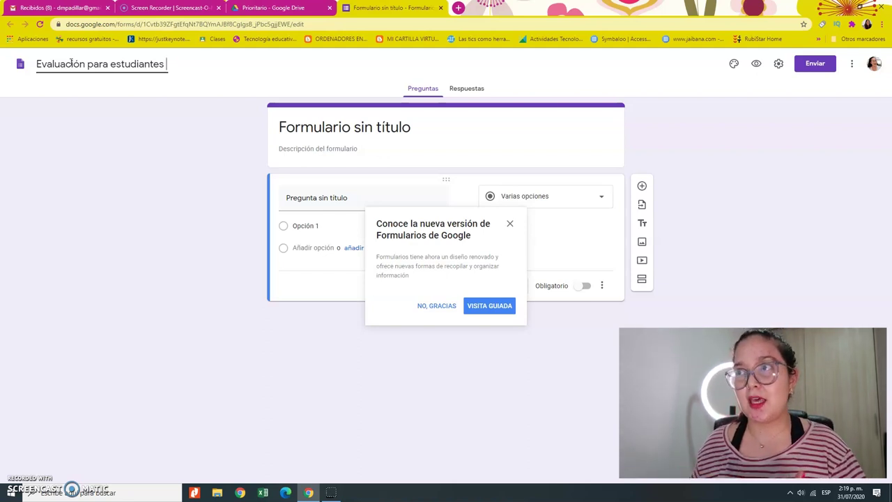
{"action": "left_click", "coordinate": [85, 131]}
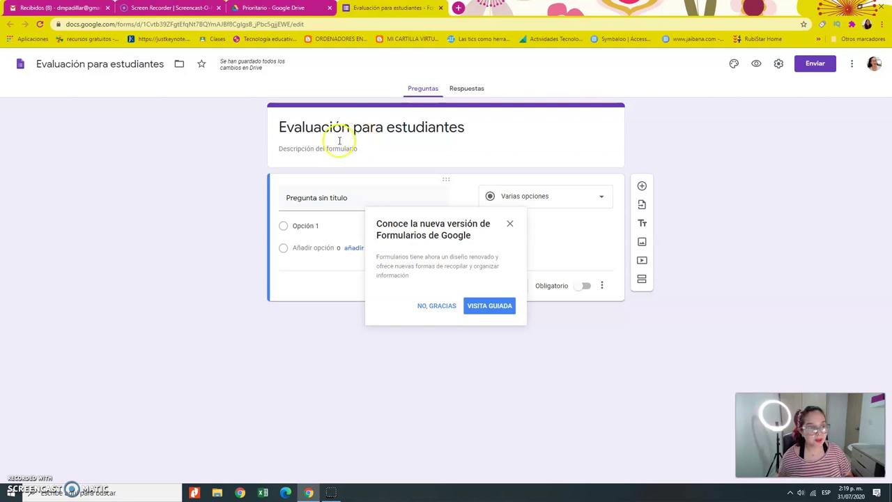
{"action": "left_click", "coordinate": [288, 150]}
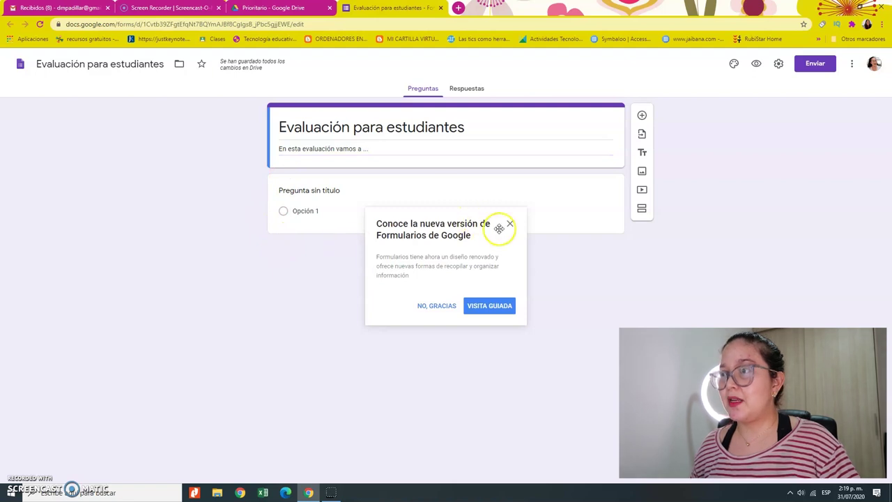
{"action": "left_click", "coordinate": [509, 226]}
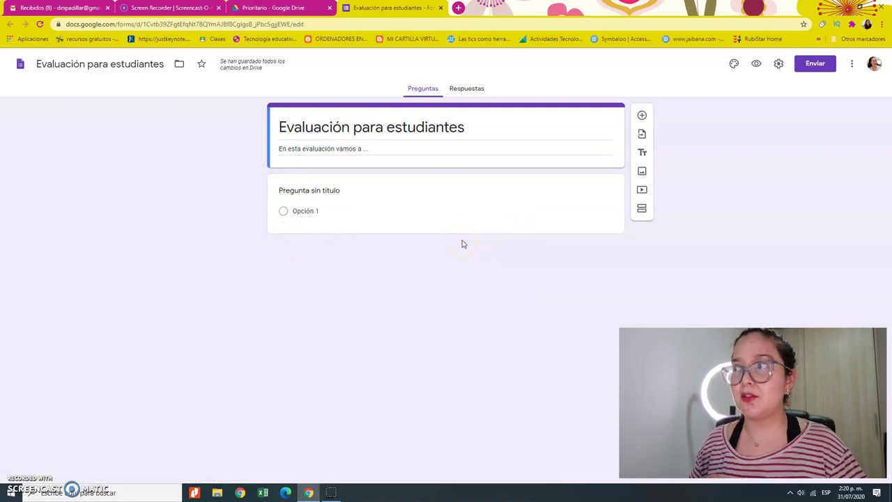
Make the first question a required short-answer item titled 'Nombre y apellidos completos'.
{"action": "left_click", "coordinate": [461, 237]}
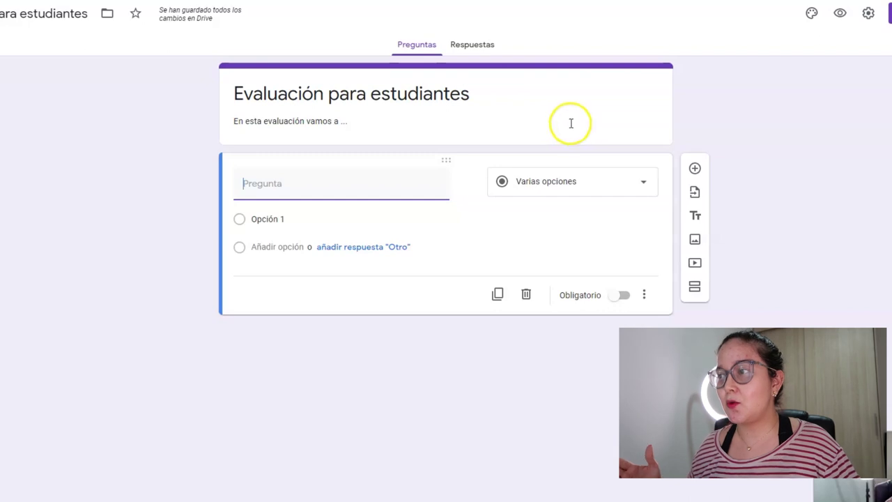
{"action": "left_click", "coordinate": [583, 186]}
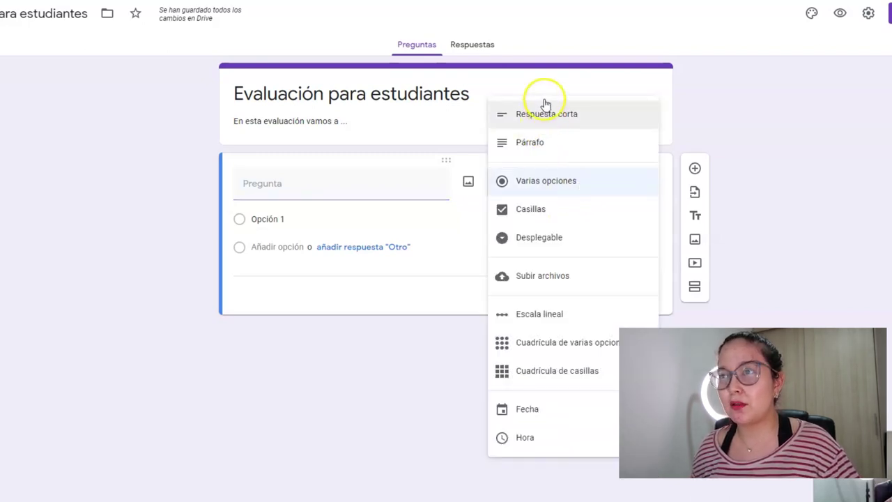
{"action": "left_click", "coordinate": [667, 110]}
{"action": "left_click", "coordinate": [561, 186]}
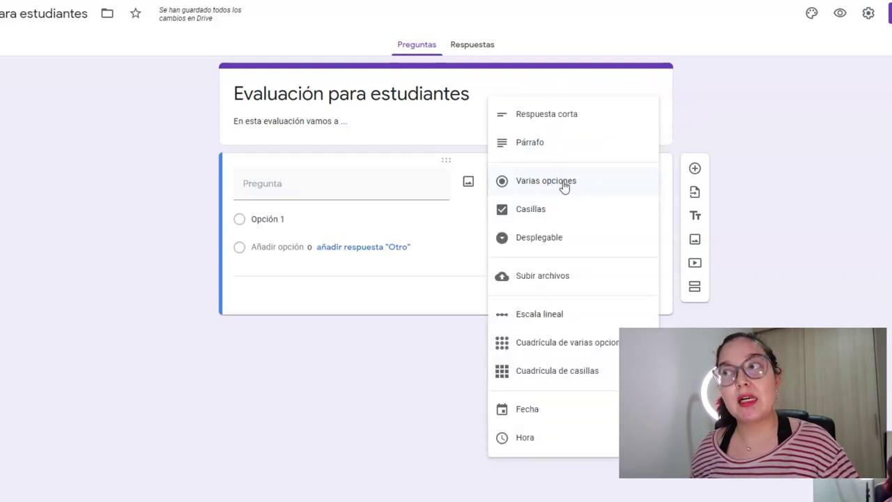
{"action": "left_click", "coordinate": [552, 124]}
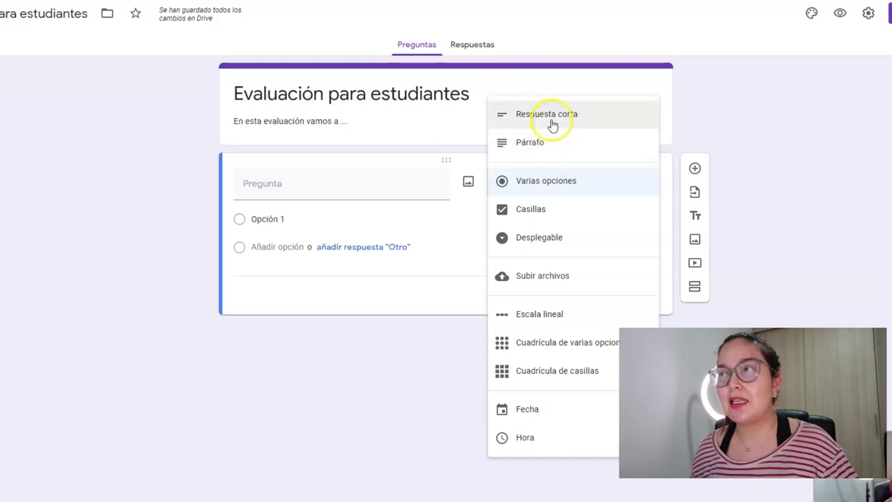
{"action": "left_click", "coordinate": [553, 124]}
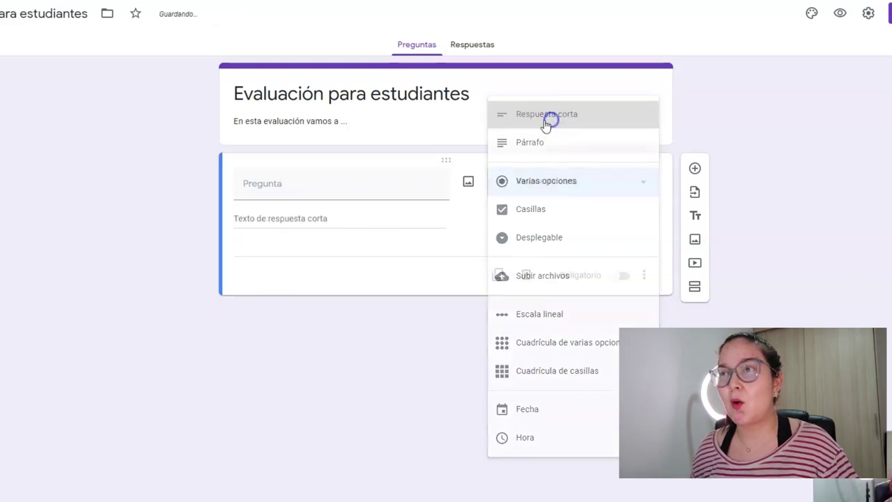
{"action": "left_click", "coordinate": [277, 183]}
{"action": "type", "text": "Nombre y"}
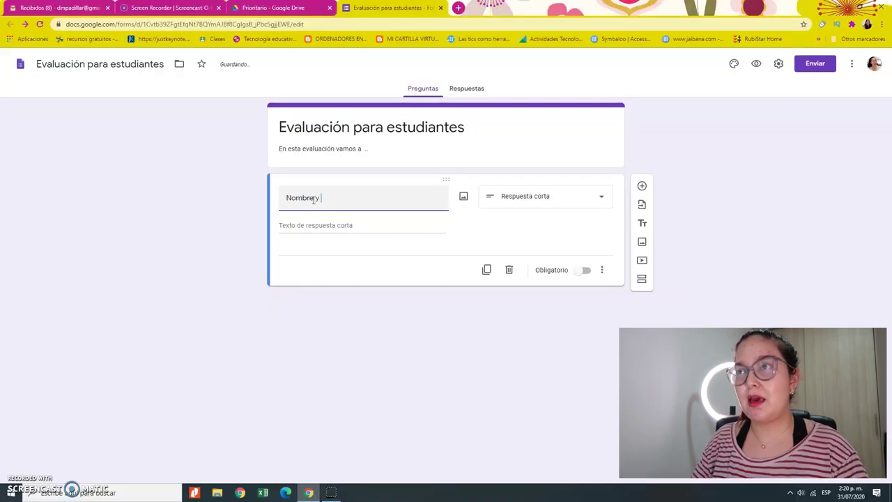
{"action": "type", "text": " apellidos completos"}
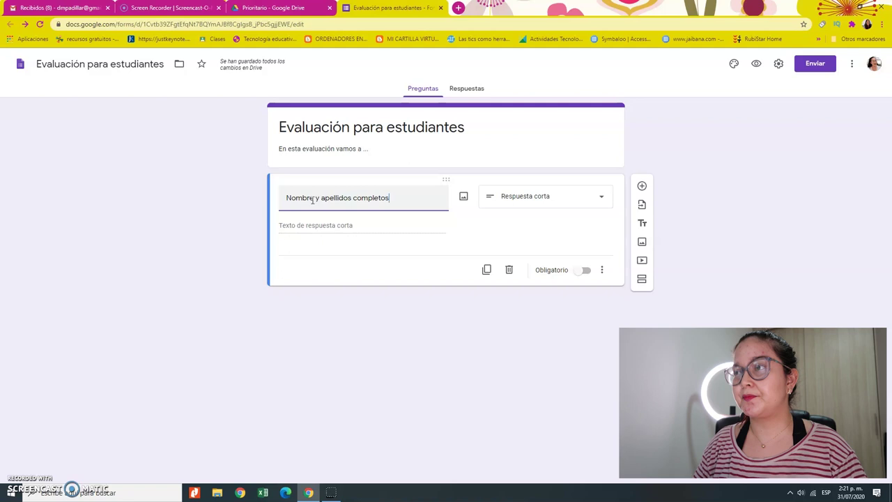
{"action": "left_click", "coordinate": [583, 273]}
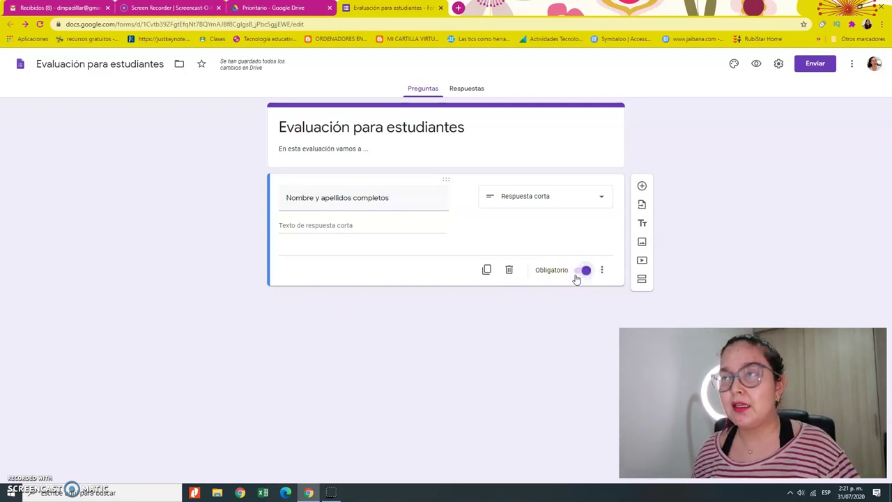
{"action": "left_click", "coordinate": [643, 186]}
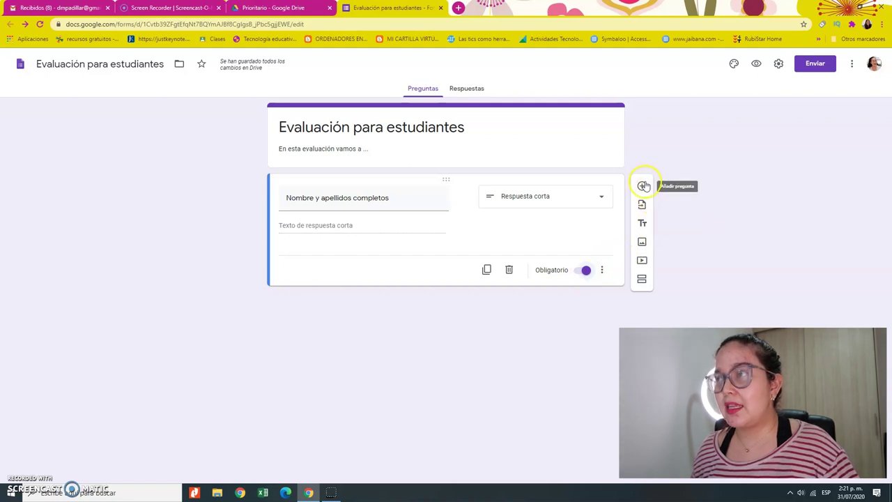
Add a 'Tu correo electrónico' question and enable automatic email address collection.
{"action": "left_click", "coordinate": [643, 186]}
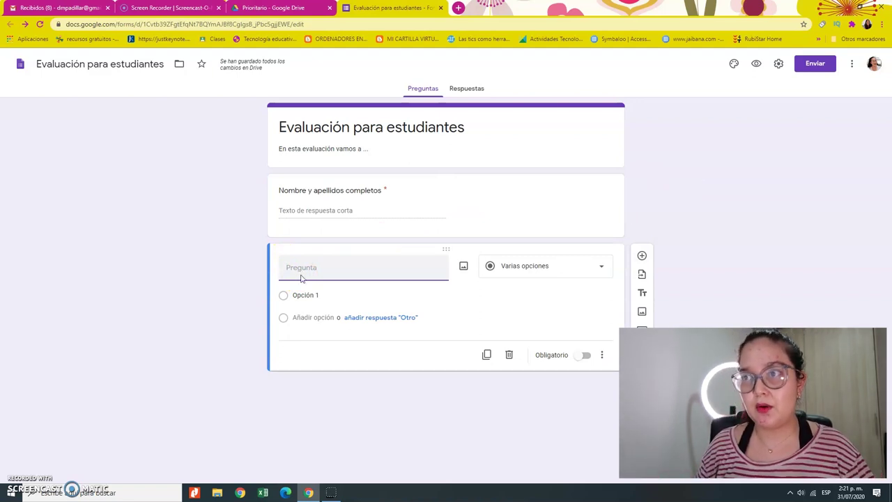
{"action": "type", "text": "Tu"}
{"action": "key", "text": "BackSpace"}
{"action": "key", "text": "BackSpace"}
{"action": "key", "text": "BackSpace"}
{"action": "type", "text": "Cor"}
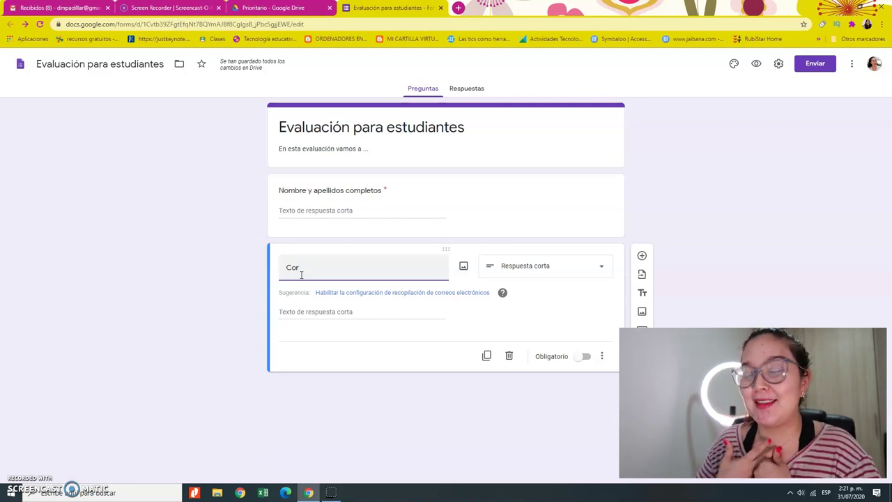
{"action": "key", "text": "BackSpace"}
{"action": "key", "text": "BackSpace"}
{"action": "type", "text": "Tel"}
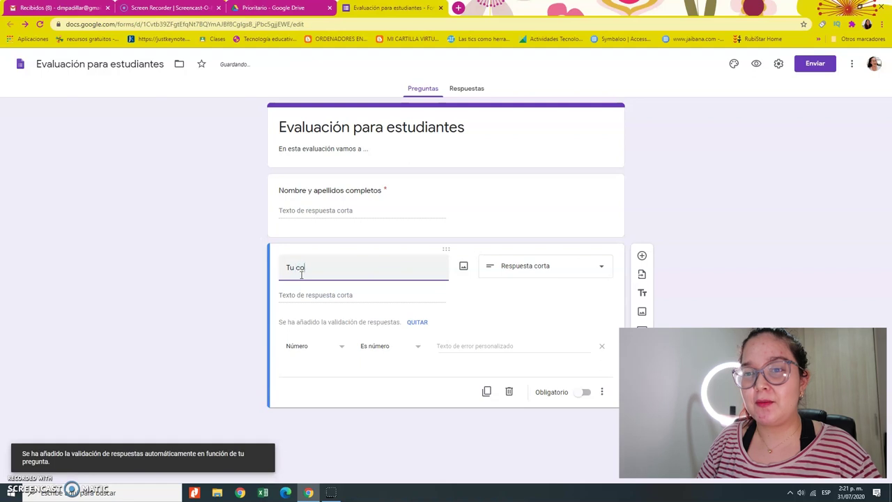
{"action": "type", "text": "orreo electronico"}
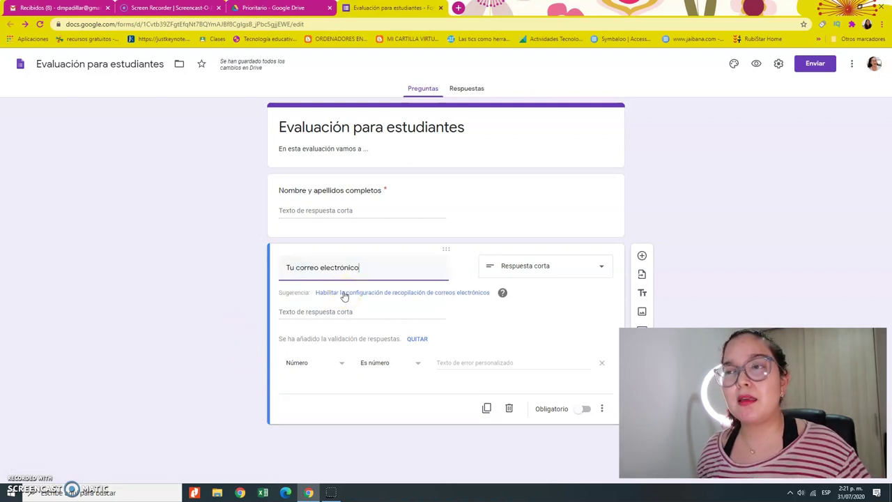
{"action": "left_click", "coordinate": [397, 292]}
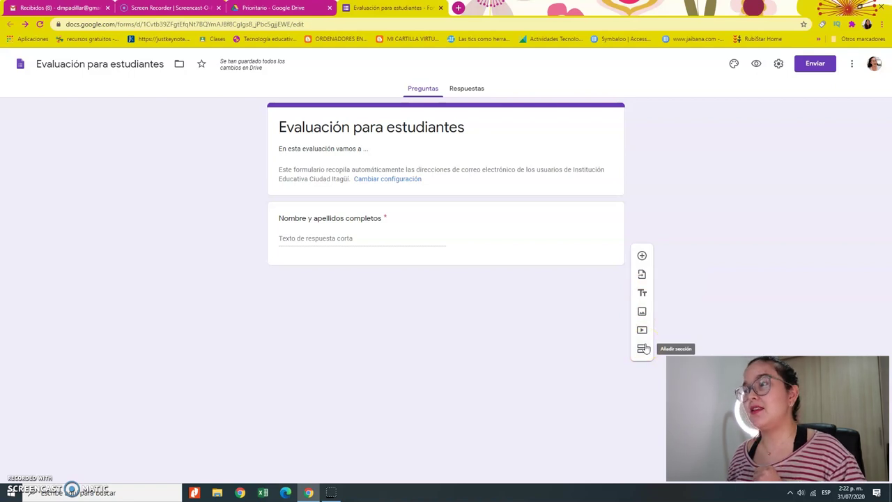
Add a second section titled 'Preguntas sobre Tecnología'.
{"action": "left_click", "coordinate": [642, 348]}
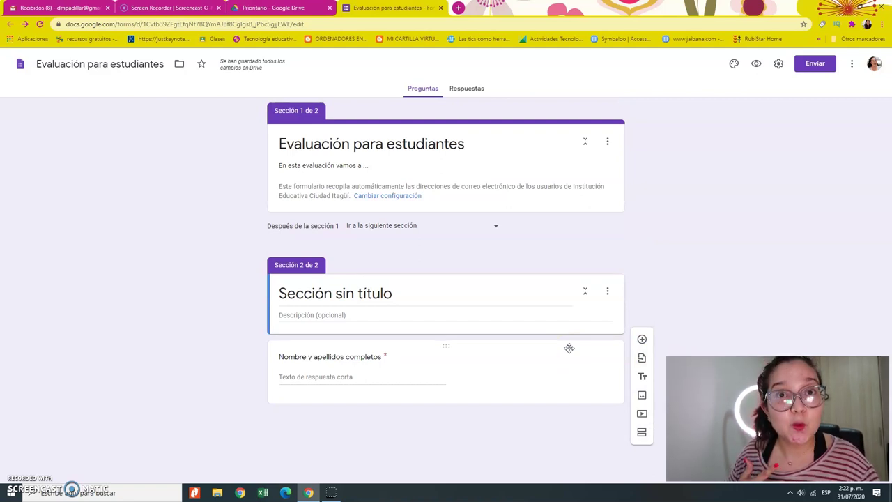
{"action": "left_click", "coordinate": [332, 300]}
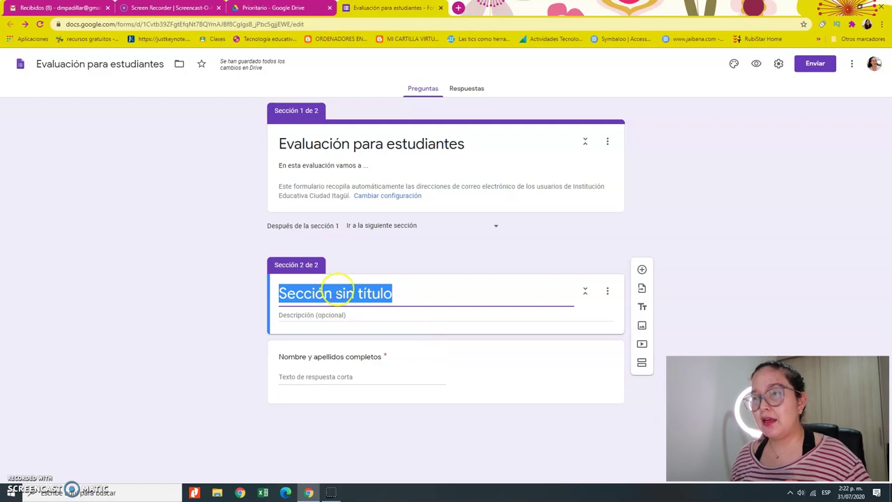
{"action": "type", "text": "reguntas sobre Tecnología"}
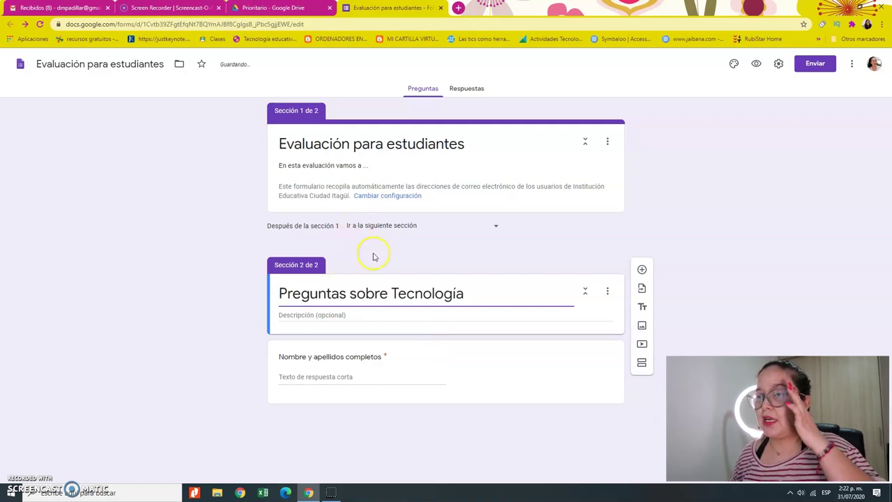
{"action": "left_click", "coordinate": [313, 316]}
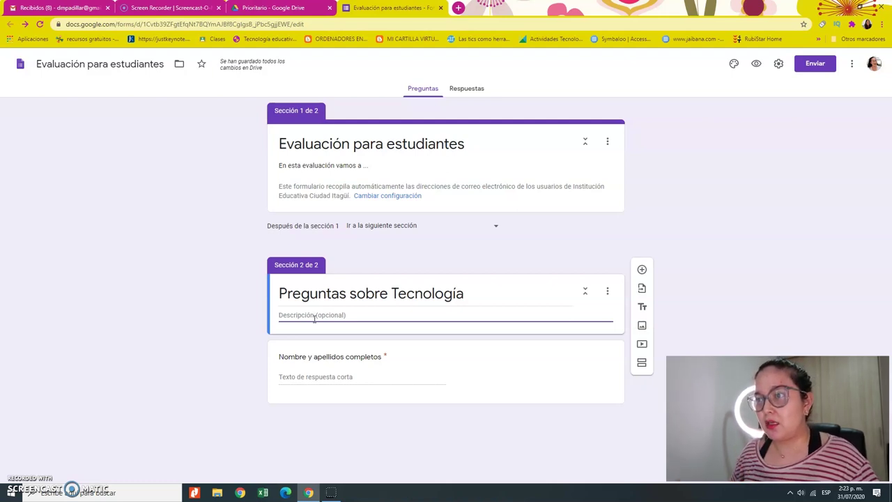
Drag the 'Nombre y apellidos completos' question up into section 1.
{"action": "left_click", "coordinate": [339, 355]}
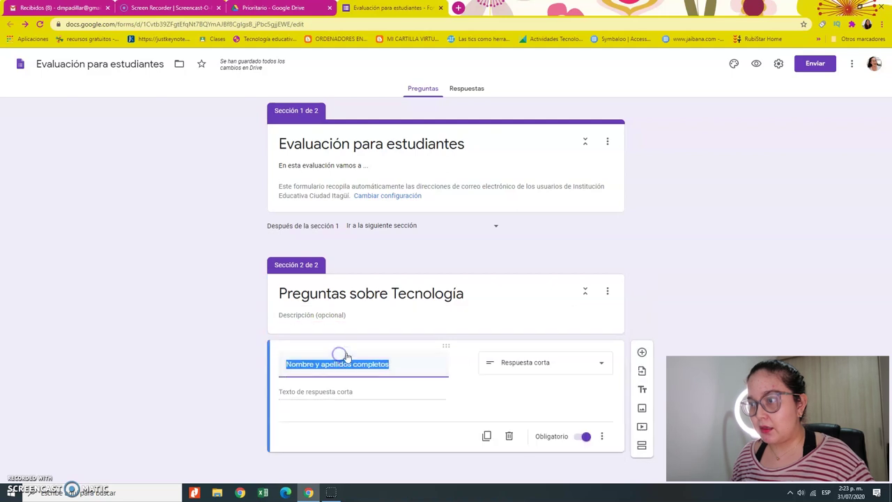
{"action": "left_click_drag", "start_coordinate": [443, 347], "coordinate": [424, 189]}
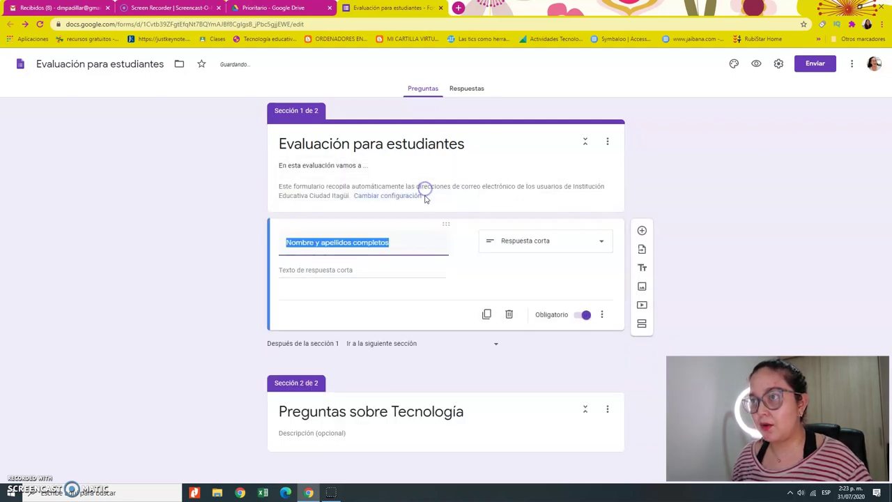
{"action": "left_click_drag", "start_coordinate": [453, 223], "coordinate": [431, 349]}
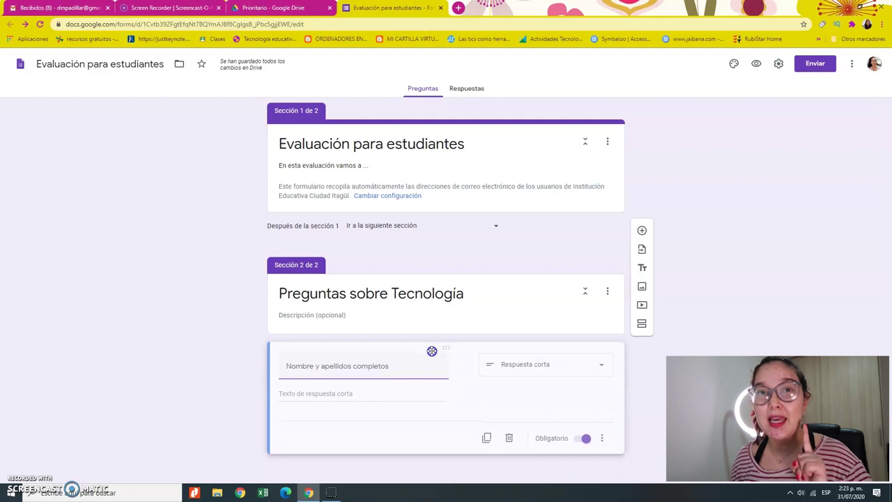
{"action": "left_click_drag", "start_coordinate": [432, 350], "coordinate": [411, 169]}
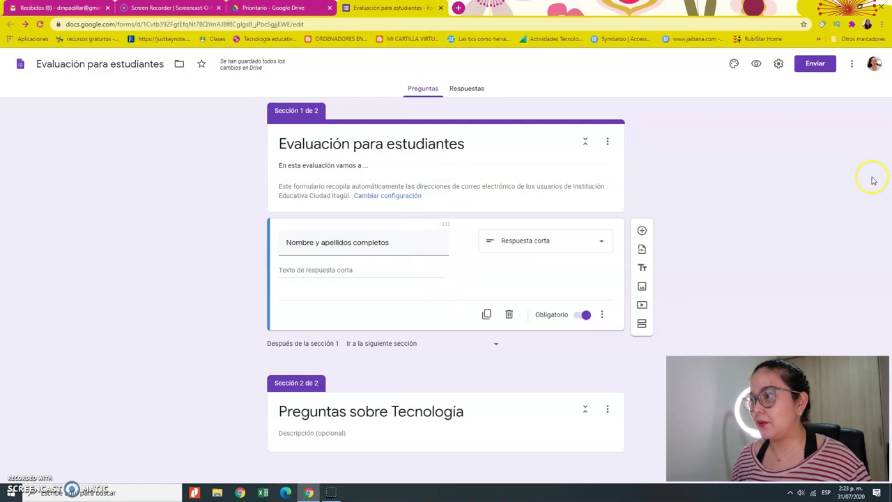
{"action": "left_click", "coordinate": [305, 435]}
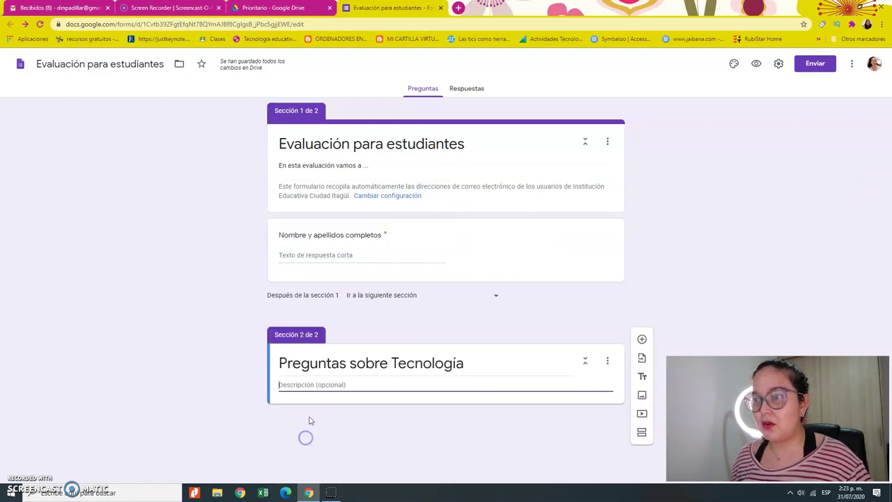
{"action": "left_click", "coordinate": [308, 385]}
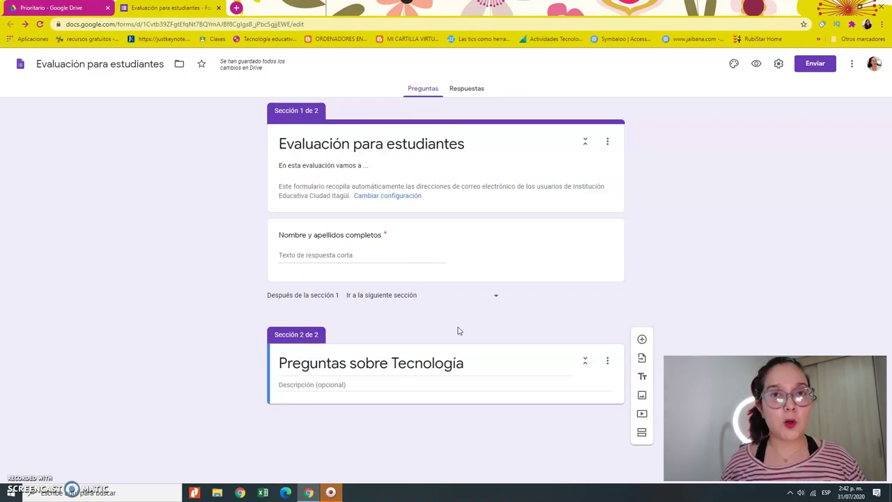
{"action": "left_click", "coordinate": [642, 340]}
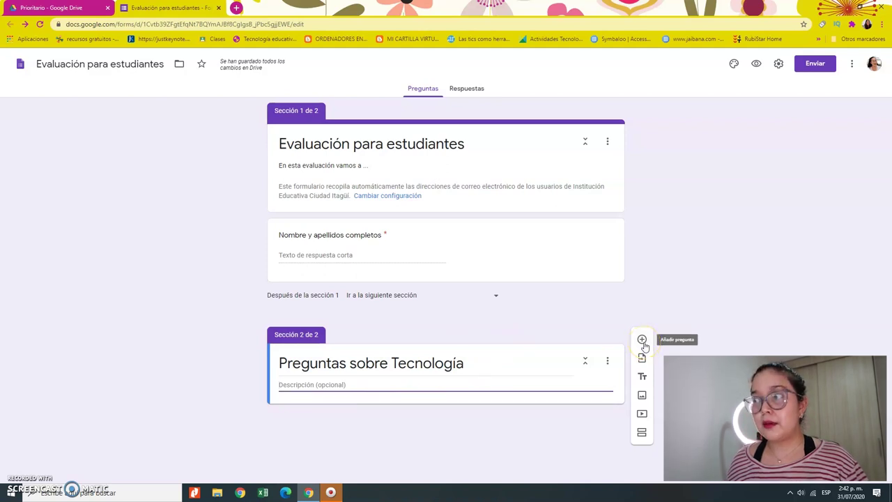
Add a required Párrafo question asking students to explain Internet dangers for children and adolescents.
{"action": "left_click", "coordinate": [642, 340]}
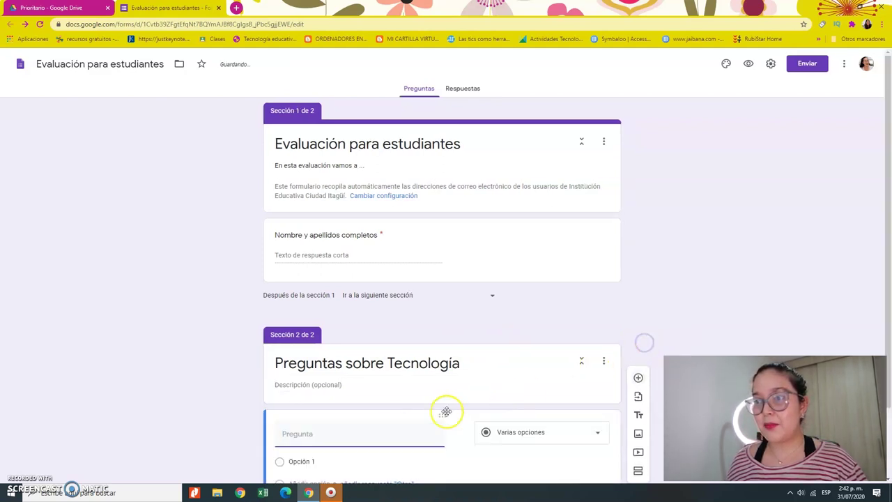
{"action": "left_click", "coordinate": [380, 431]}
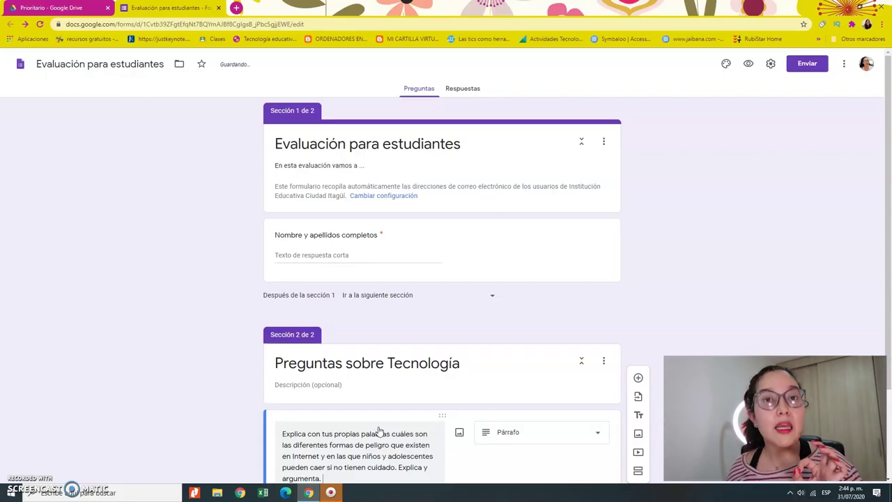
{"action": "left_click", "coordinate": [519, 439]}
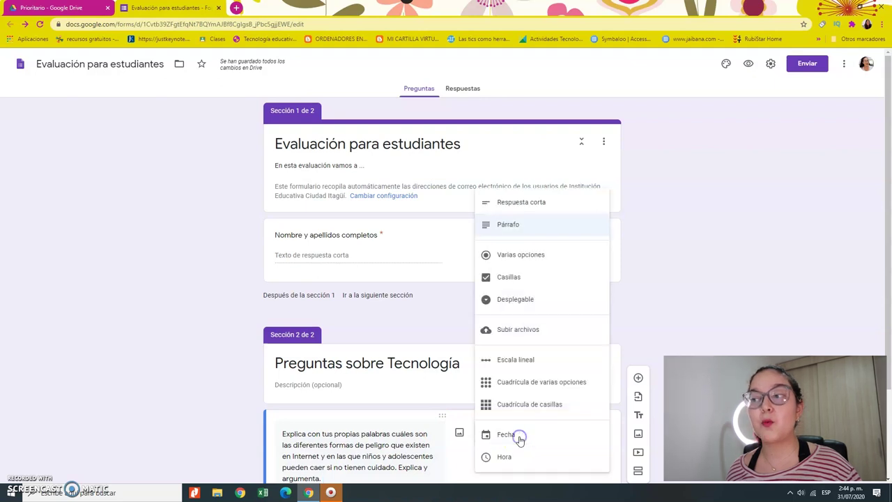
{"action": "left_click", "coordinate": [524, 226]}
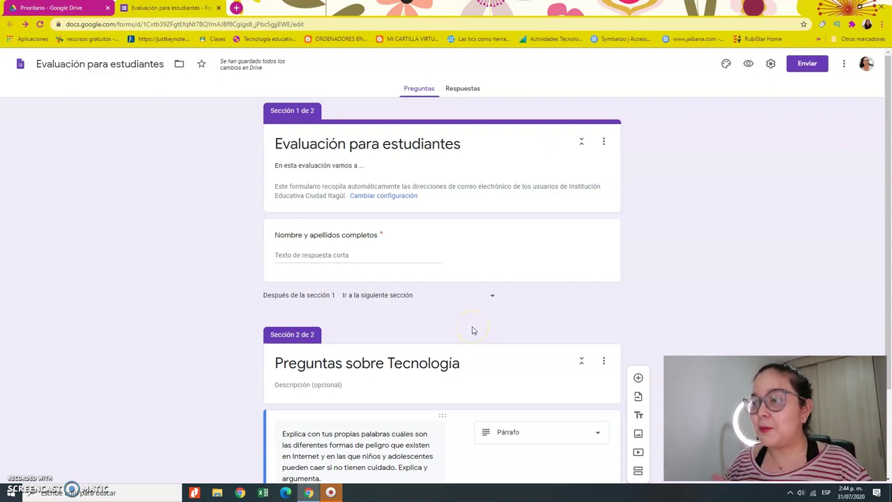
{"action": "left_click_drag", "start_coordinate": [887, 140], "coordinate": [889, 226]}
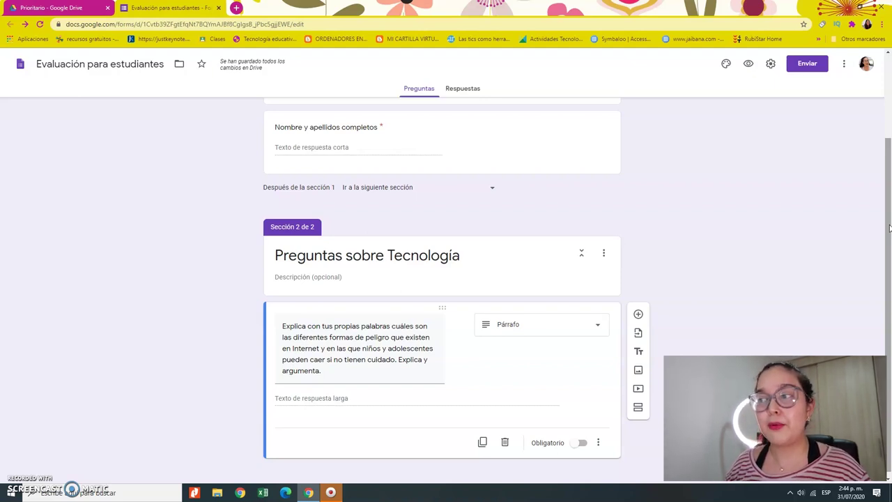
{"action": "left_click", "coordinate": [576, 445]}
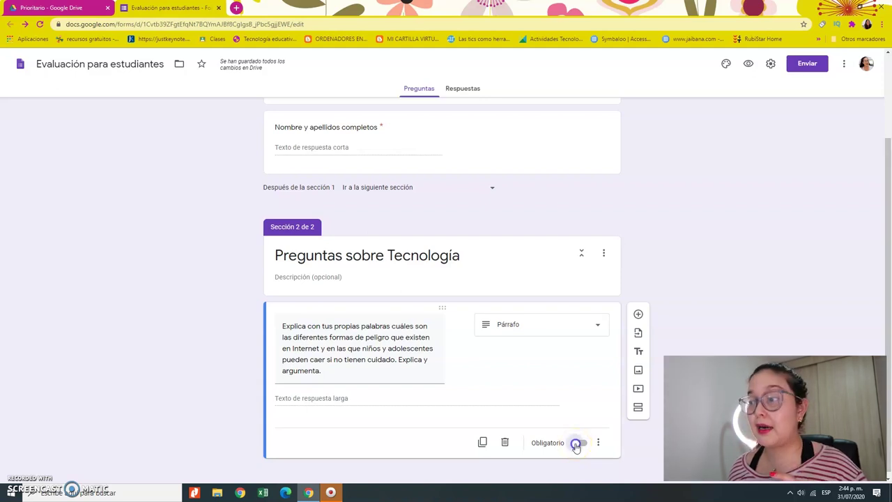
{"action": "left_click", "coordinate": [598, 444]}
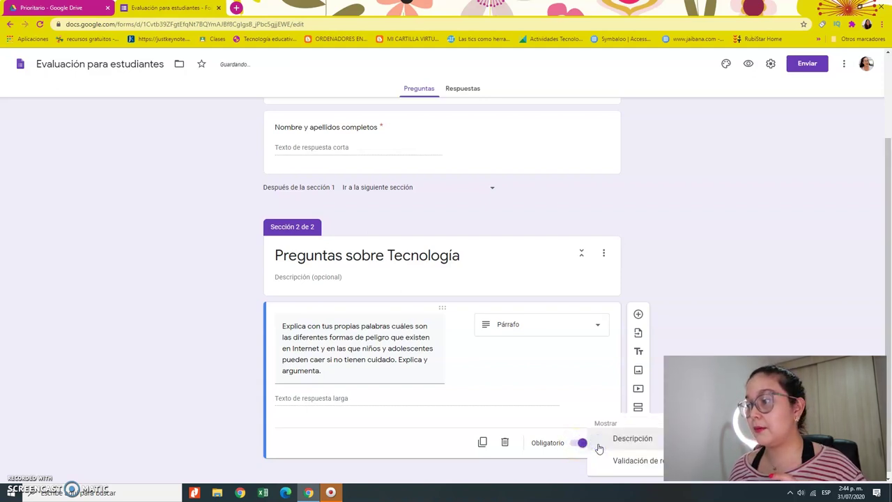
{"action": "left_click", "coordinate": [440, 424]}
{"action": "left_click", "coordinate": [640, 331]}
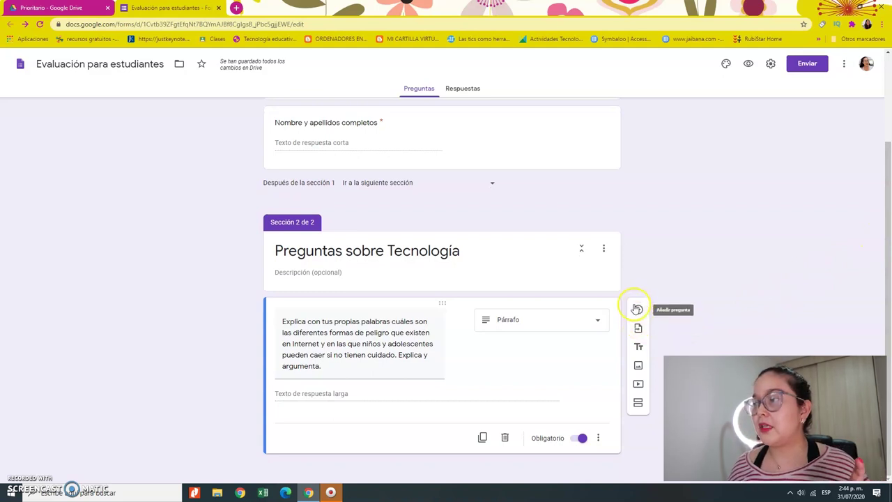
{"action": "left_click", "coordinate": [639, 326]}
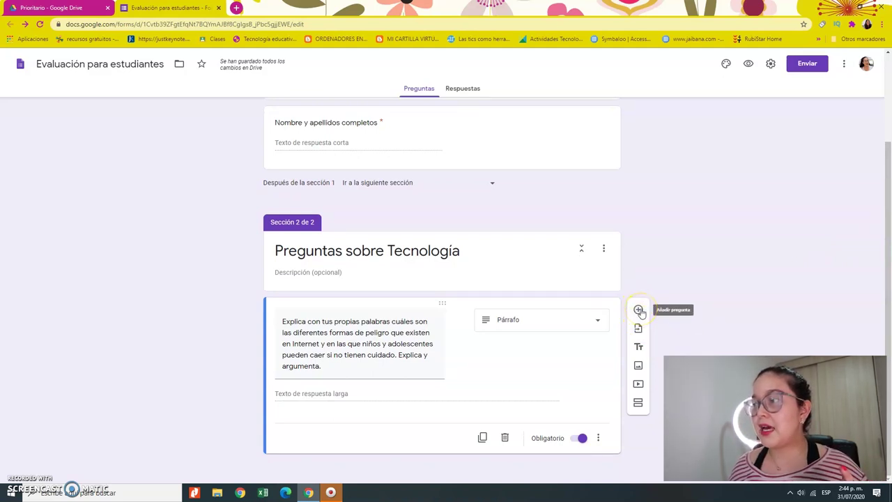
Add a Varias opciones question 'Selecciona la imagen que mejor represente el Phishing:'.
{"action": "left_click", "coordinate": [639, 310]}
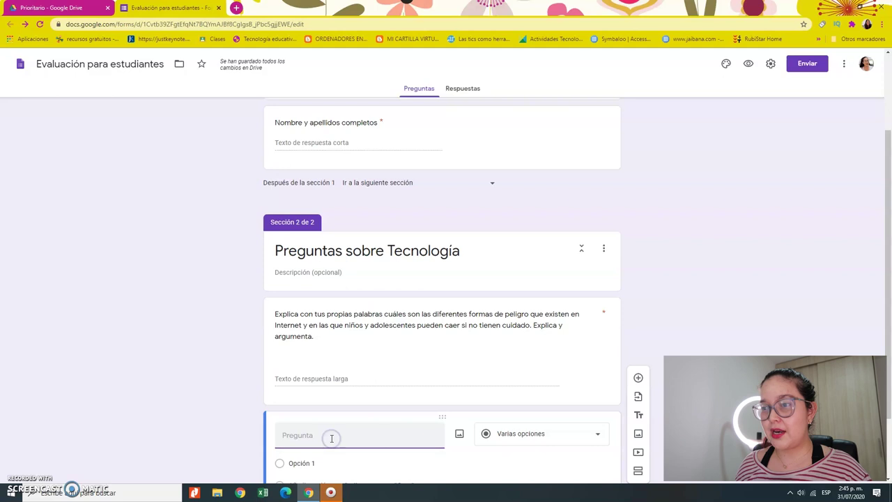
{"action": "type", "text": "Selecciona la"}
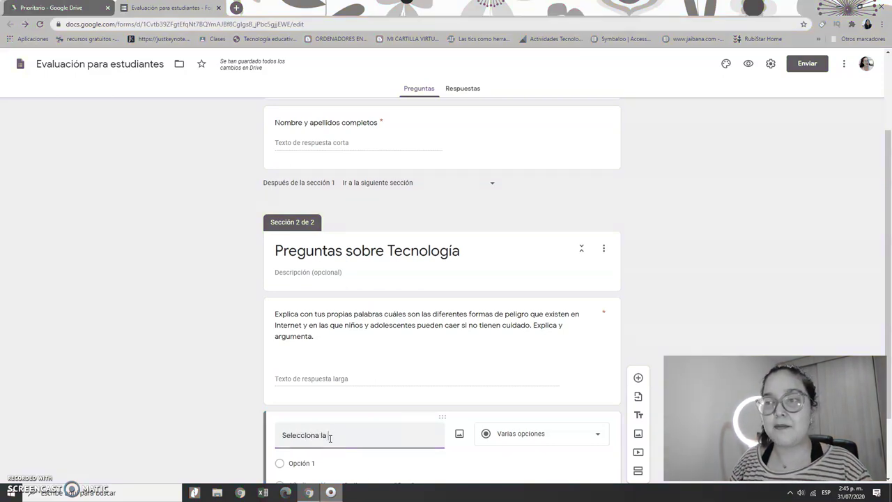
{"action": "type", "text": " imagen que mejor represe"}
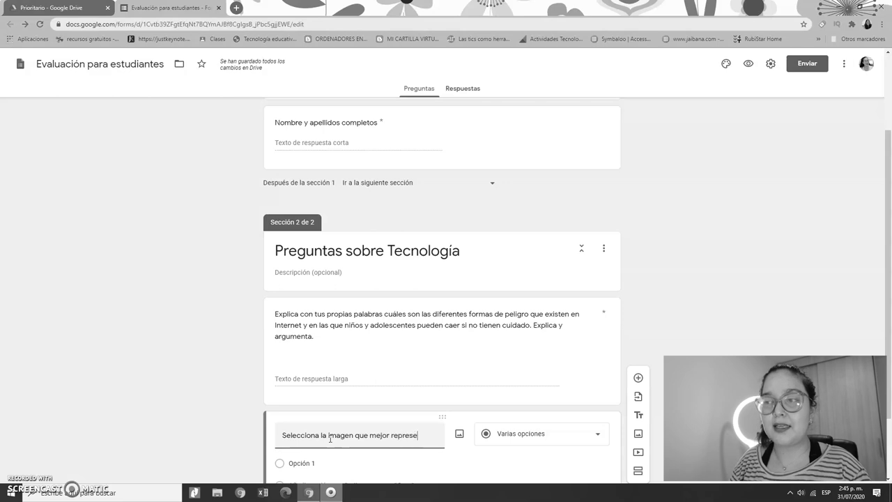
{"action": "type", "text": "nte el Phishing:"}
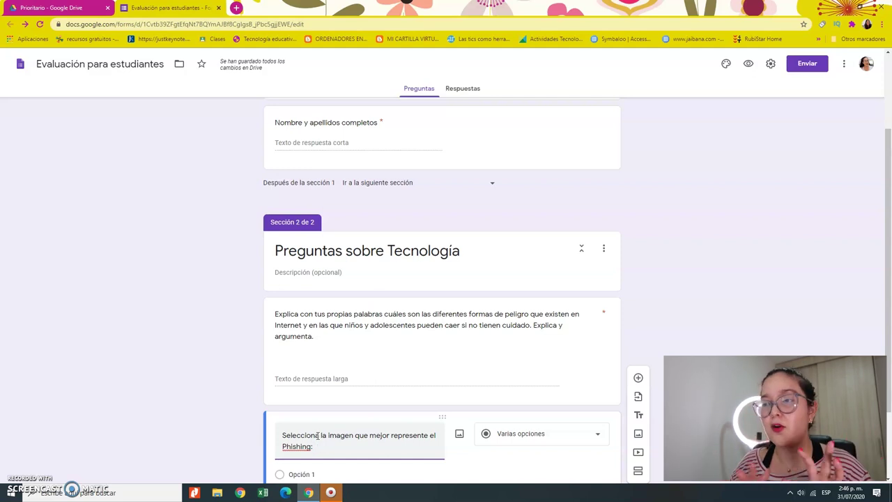
{"action": "scroll", "coordinate": [659, 290], "scroll_direction": "down", "scroll_amount": 2}
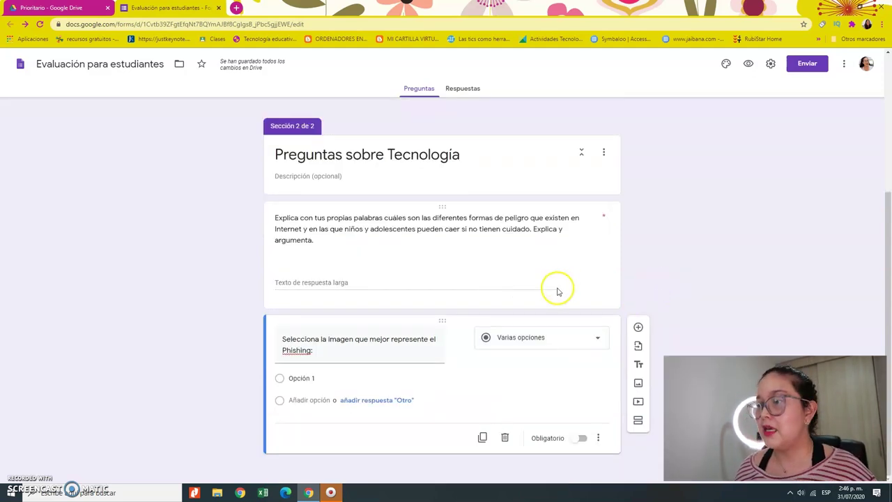
{"action": "left_click", "coordinate": [562, 342]}
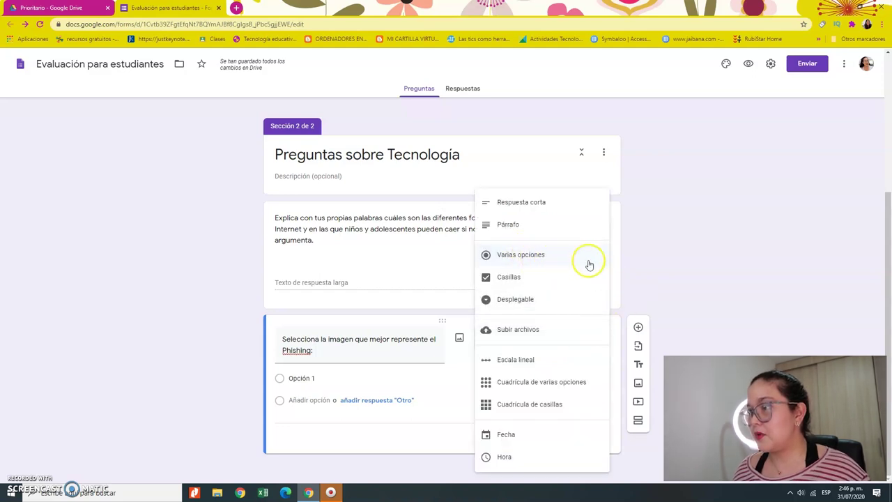
{"action": "left_click", "coordinate": [661, 262]}
{"action": "left_click", "coordinate": [305, 379]}
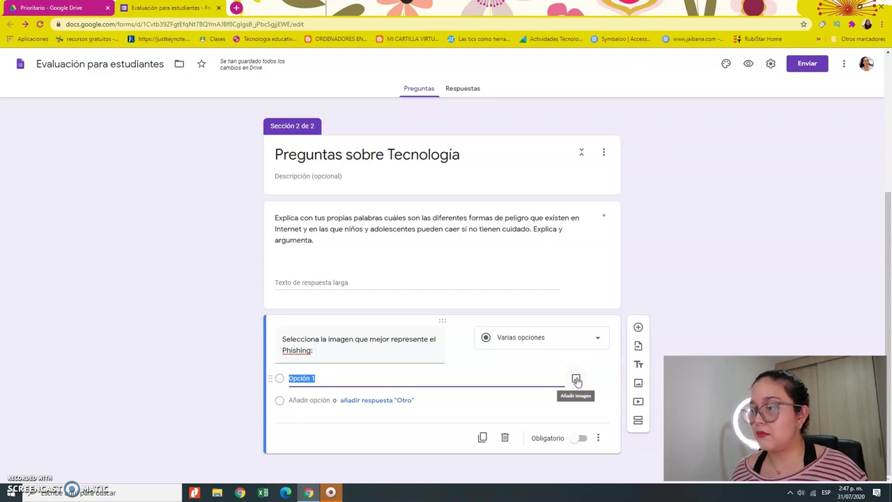
Insert a phone image from a Google image search for 'sex' into the first Phishing option.
{"action": "left_click", "coordinate": [576, 380]}
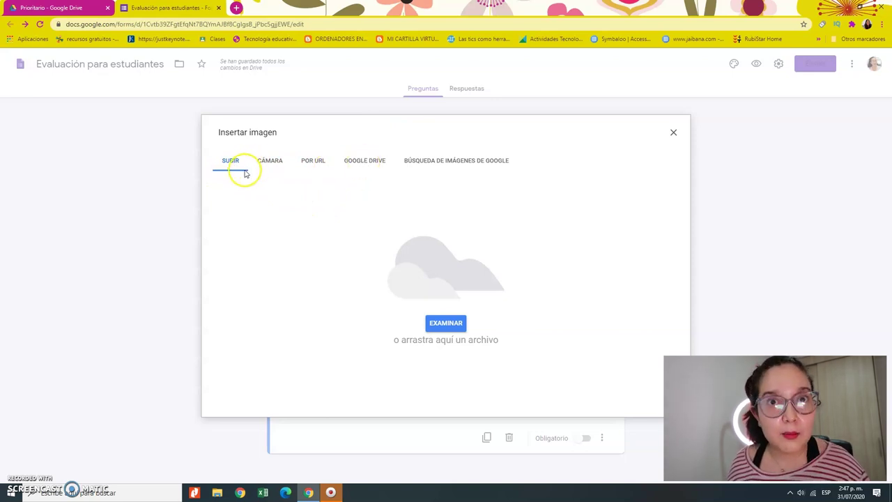
{"action": "left_click", "coordinate": [412, 160]}
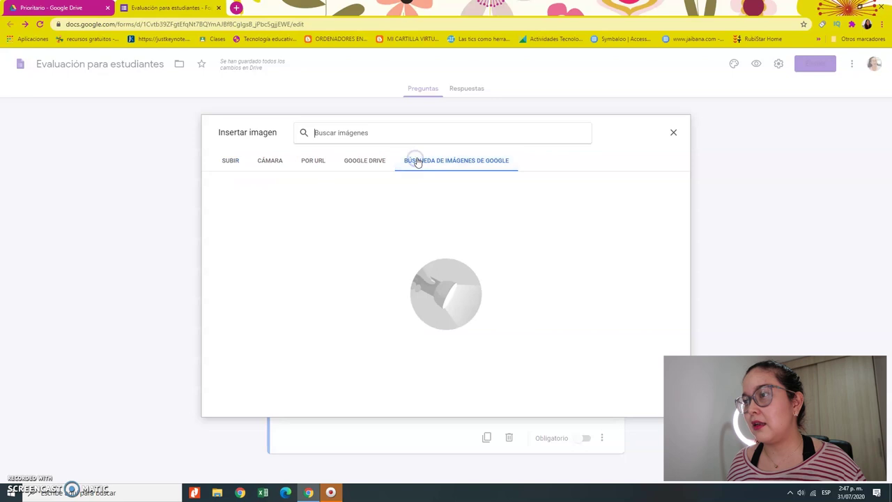
{"action": "left_click", "coordinate": [379, 133]}
{"action": "type", "text": "sexting"}
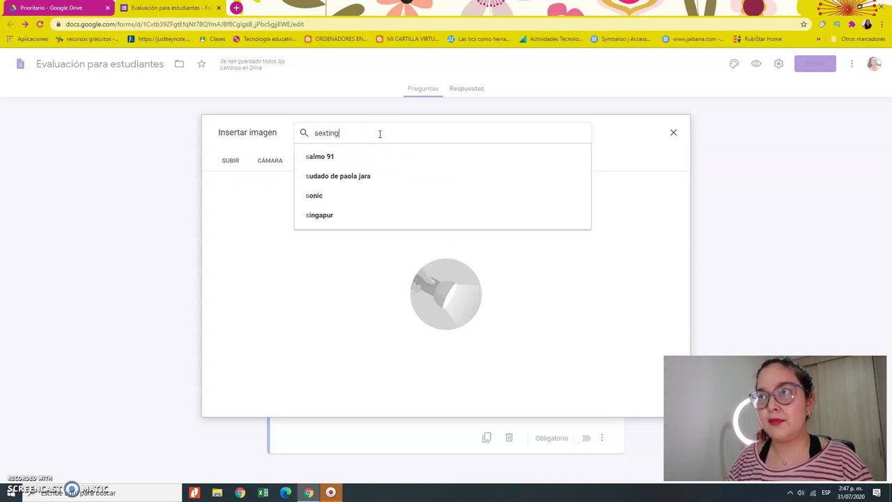
{"action": "key", "text": "Return"}
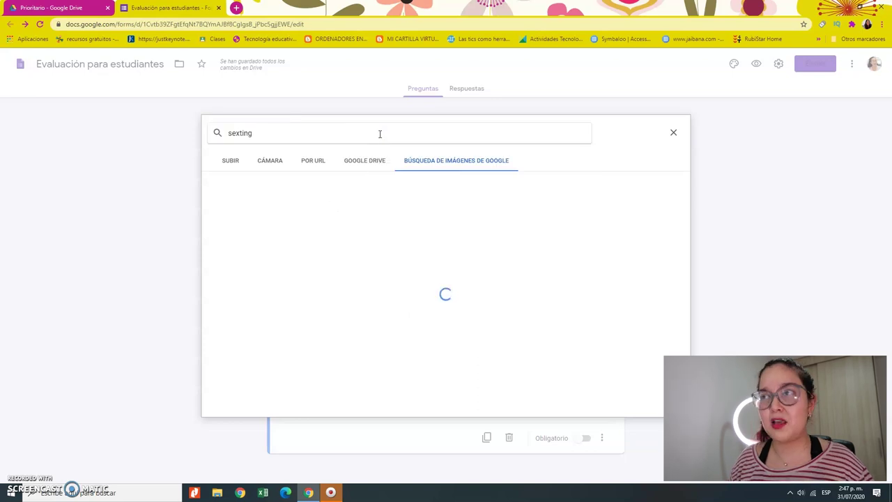
{"action": "left_click", "coordinate": [551, 227]}
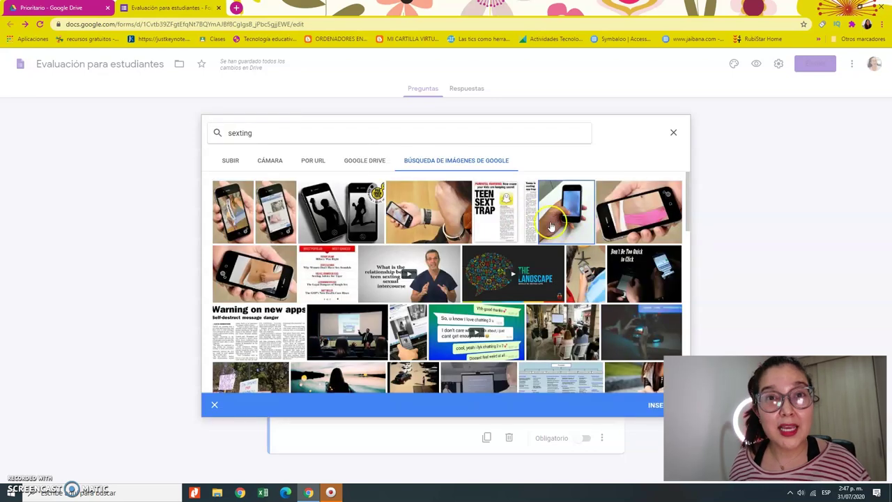
{"action": "left_click", "coordinate": [655, 404]}
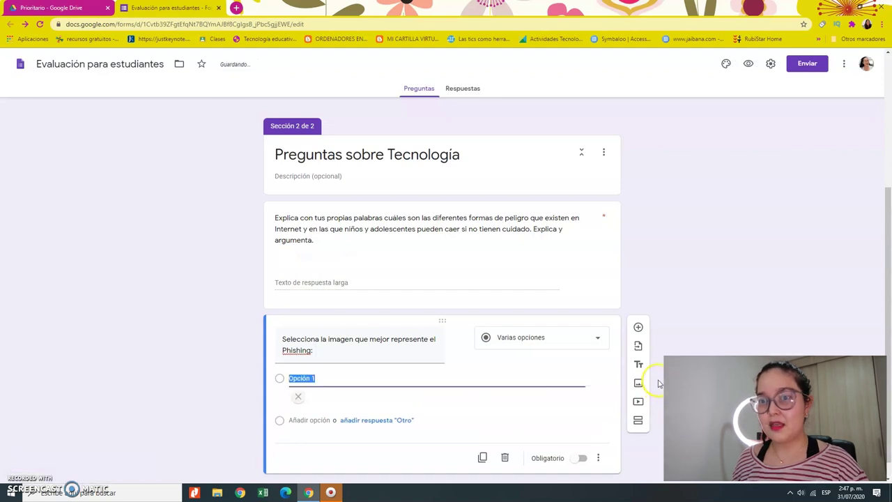
{"action": "scroll", "coordinate": [836, 211], "scroll_direction": "down", "scroll_amount": 1}
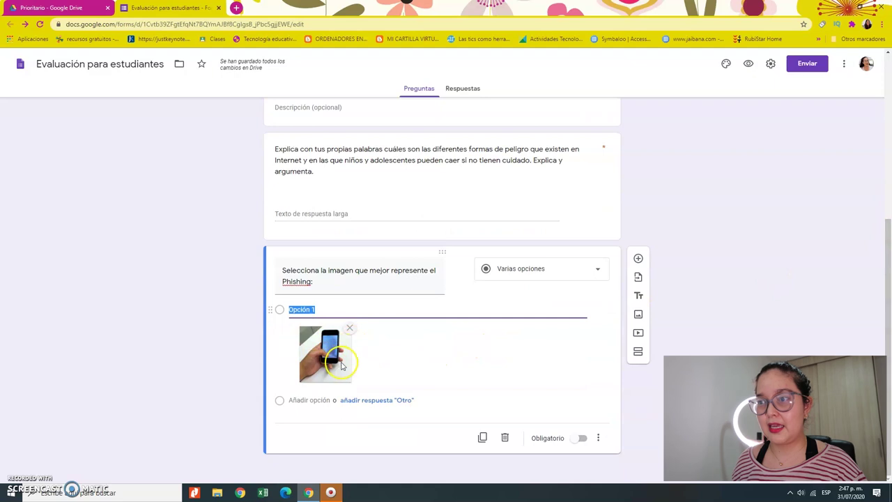
Add a second option, search Google images for 'bulling', then add a new question.
{"action": "left_click", "coordinate": [298, 402]}
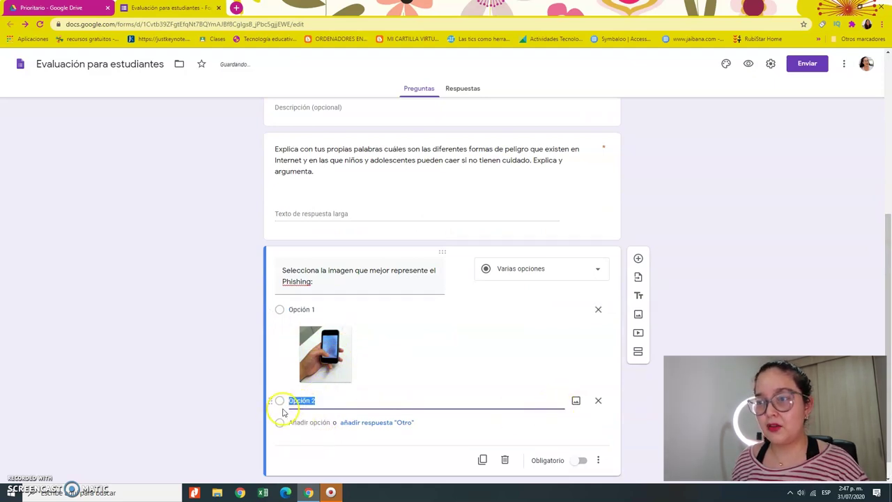
{"action": "left_click", "coordinate": [576, 404]}
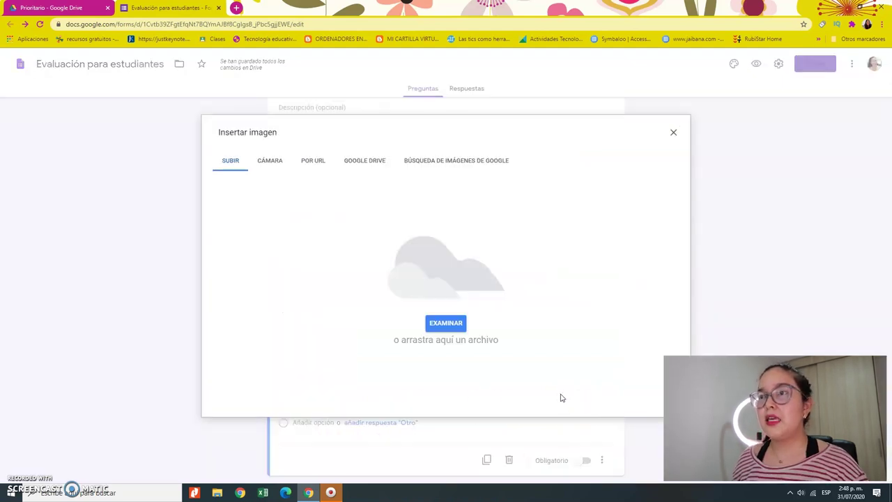
{"action": "left_click", "coordinate": [454, 168]}
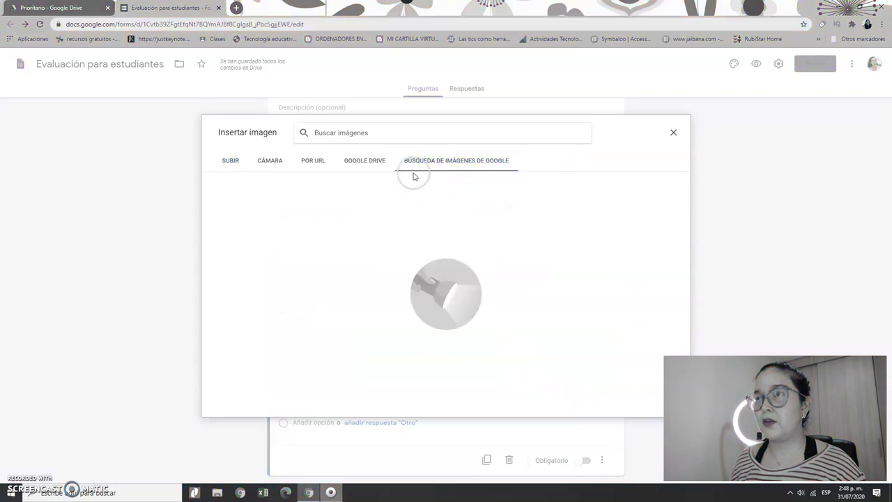
{"action": "type", "text": "bulling"}
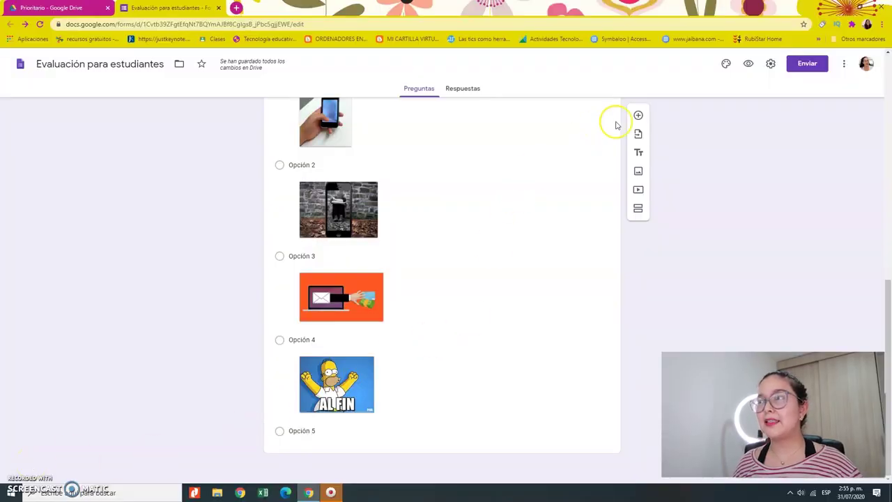
{"action": "left_click_drag", "start_coordinate": [581, 154], "coordinate": [492, 232]}
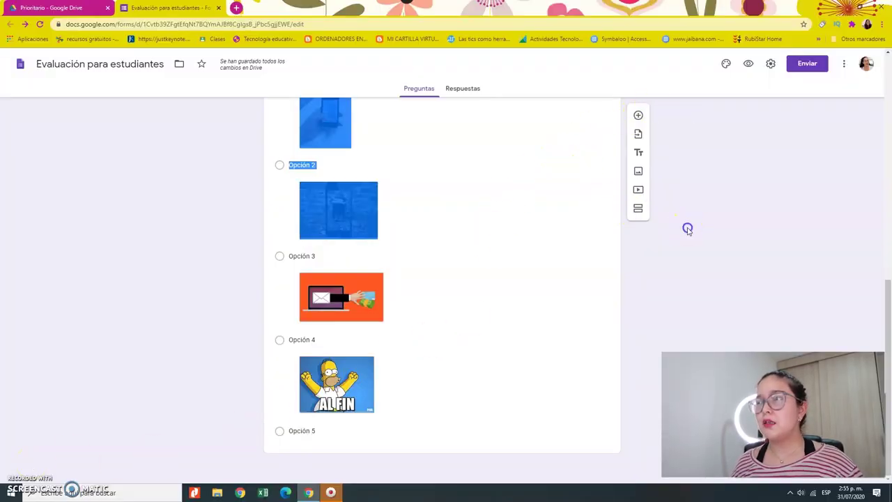
{"action": "left_click", "coordinate": [687, 228]}
{"action": "left_click", "coordinate": [637, 113]}
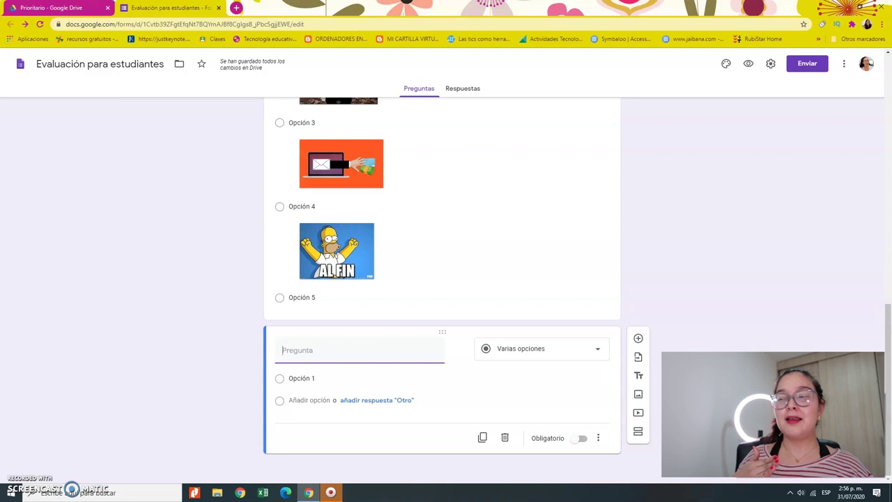
Make the new question Casillas: 'De las siguientes opciones marca aquellos iconos que NO sean de REDES SOCIALES:'.
{"action": "left_click", "coordinate": [558, 357]}
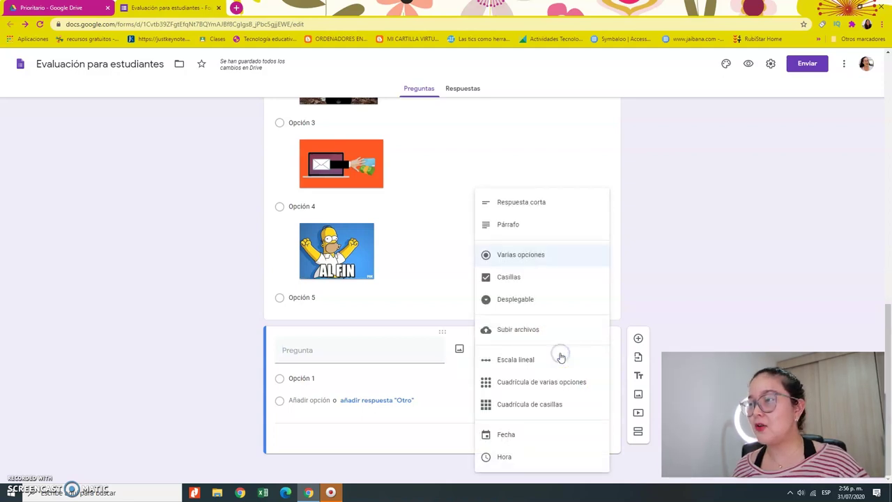
{"action": "left_click", "coordinate": [516, 278]}
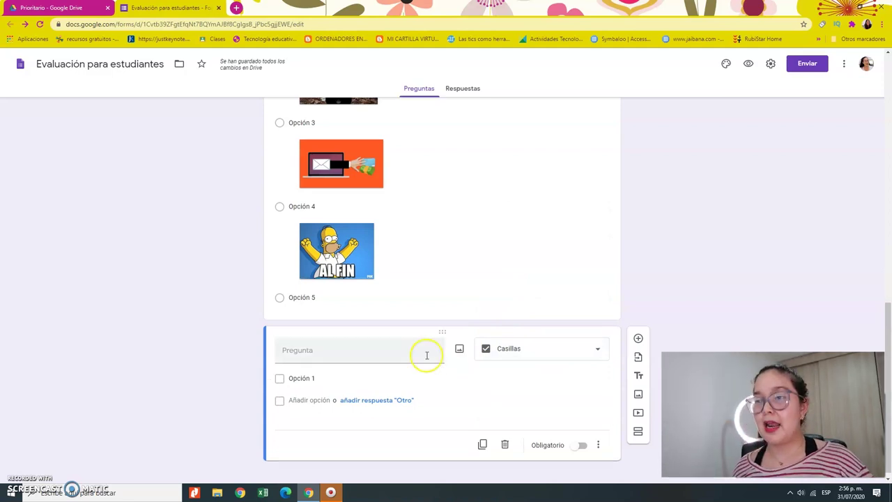
{"action": "left_click", "coordinate": [390, 348]}
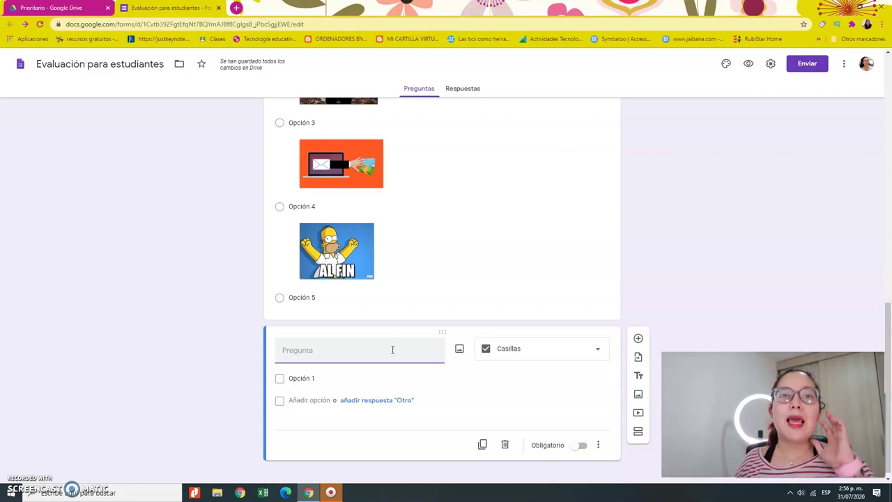
{"action": "type", "text": "De las siguientes opciones marca aquellos iconos que NO sean de REDES SOCIALES:"}
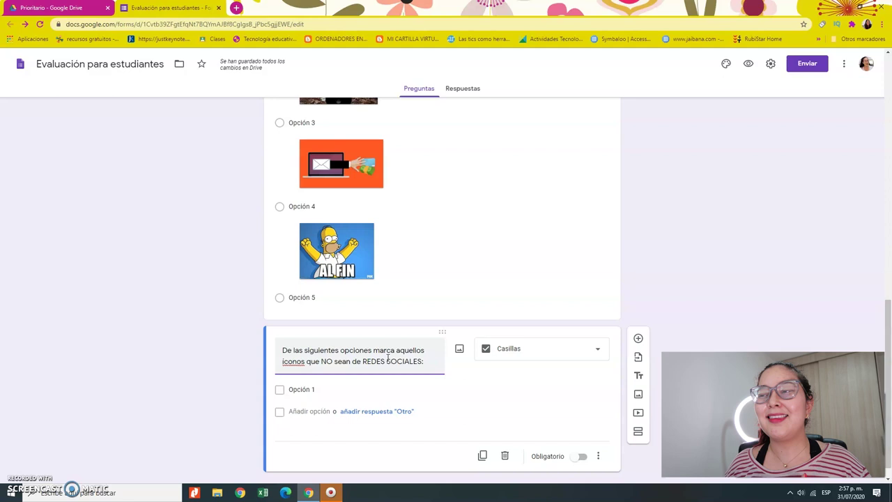
{"action": "left_click", "coordinate": [331, 396]}
Insert a Gmail logo from a Google image search into the first checkbox option.
{"action": "left_click", "coordinate": [576, 390]}
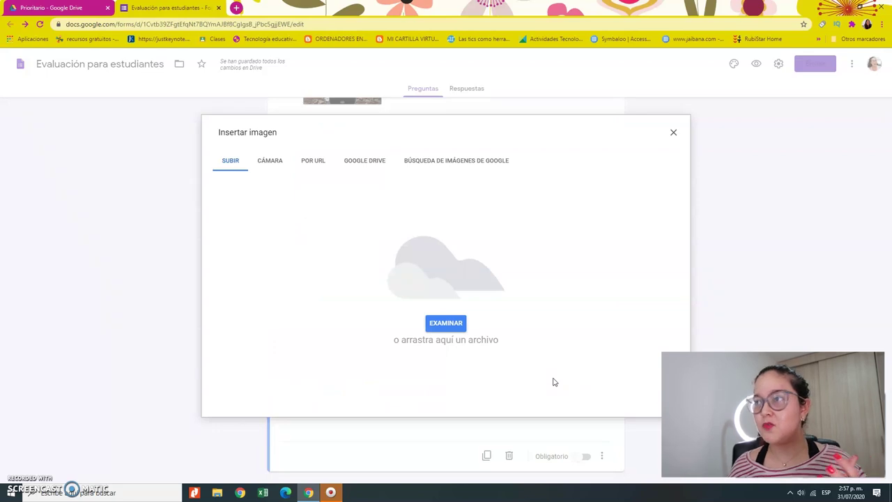
{"action": "left_click", "coordinate": [452, 159]}
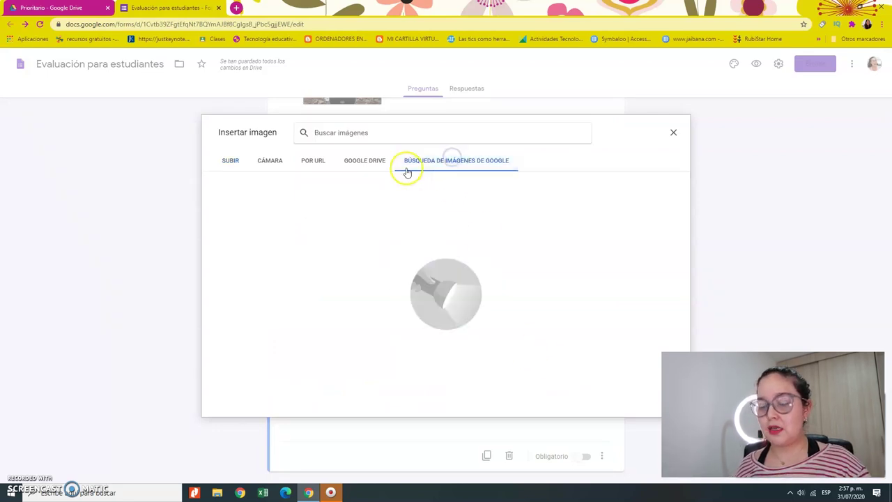
{"action": "type", "text": "gmail"}
{"action": "key", "text": "Return"}
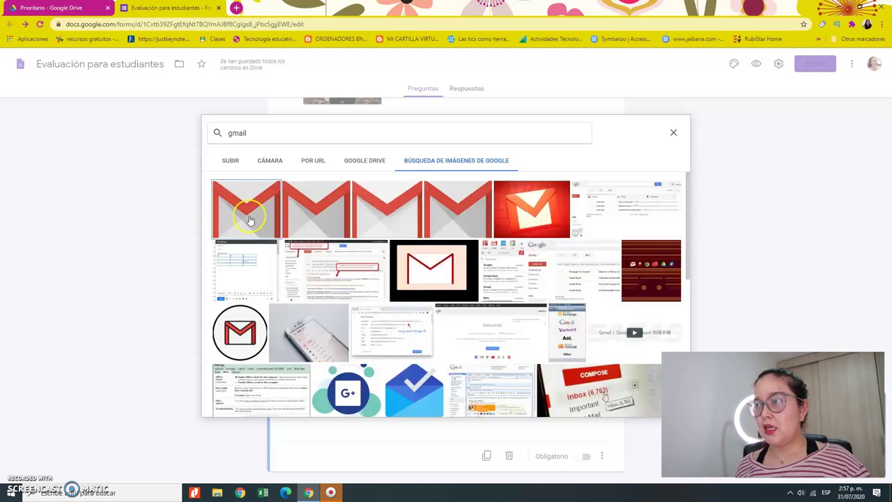
{"action": "left_click", "coordinate": [249, 219]}
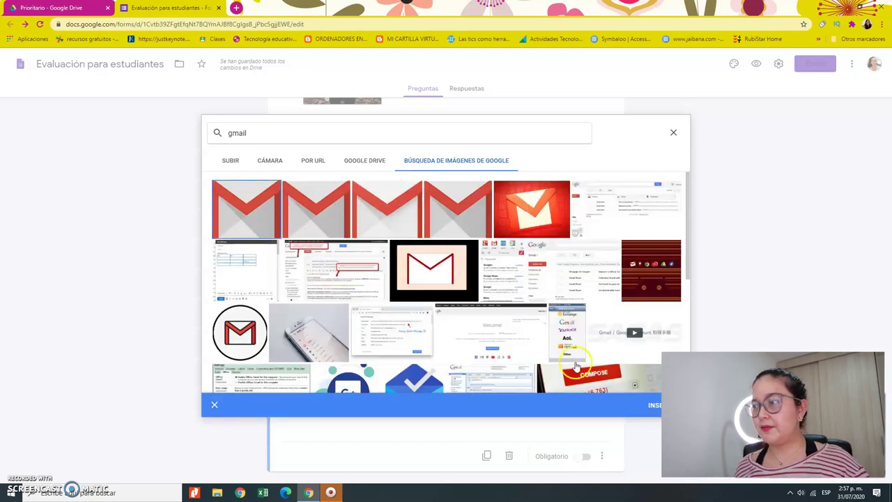
{"action": "left_click", "coordinate": [651, 405]}
{"action": "left_click", "coordinate": [333, 390]}
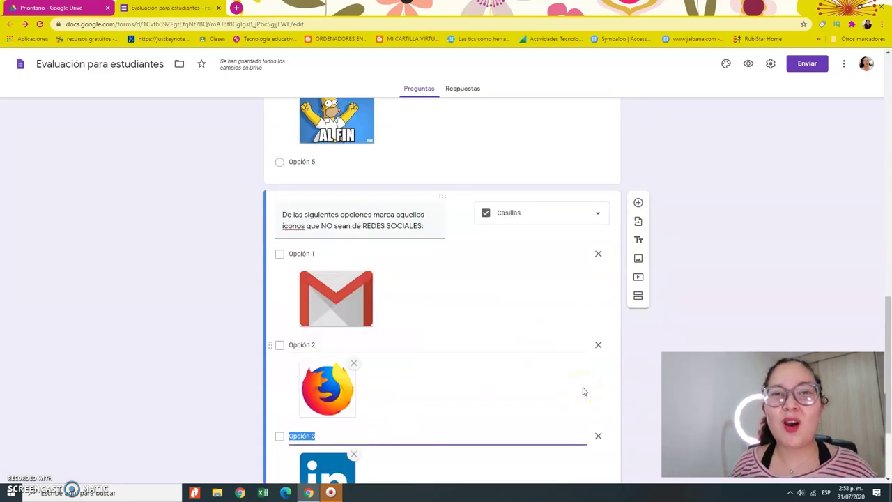
{"action": "left_click", "coordinate": [843, 267]}
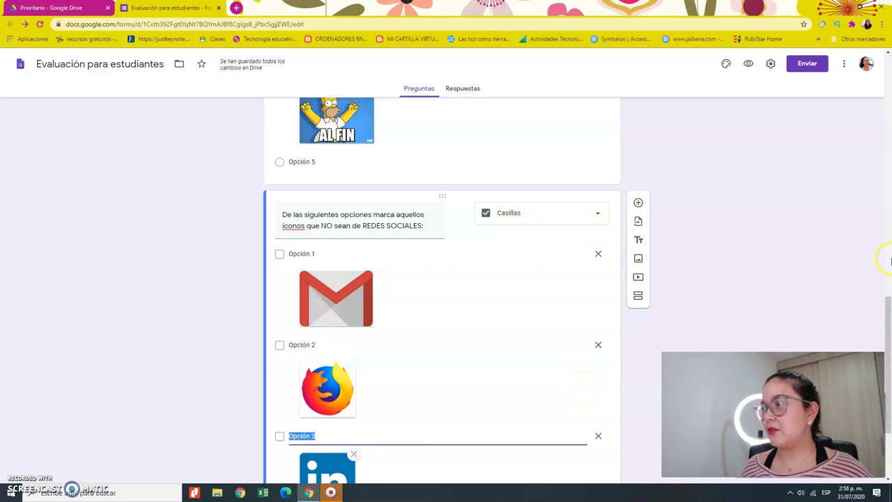
{"action": "left_click_drag", "start_coordinate": [890, 298], "coordinate": [879, 352]}
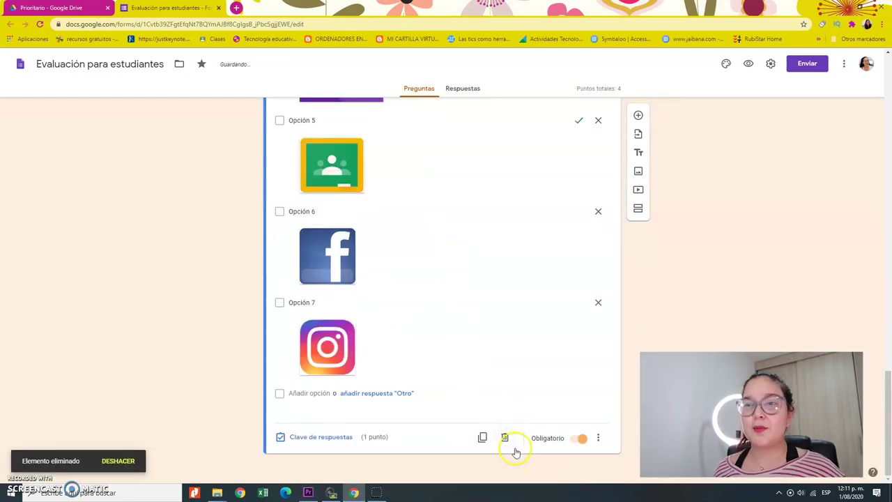
Add a file-upload question after the icons question, allow Drive uploads, and paste in the photo question text.
{"action": "left_click", "coordinate": [637, 116]}
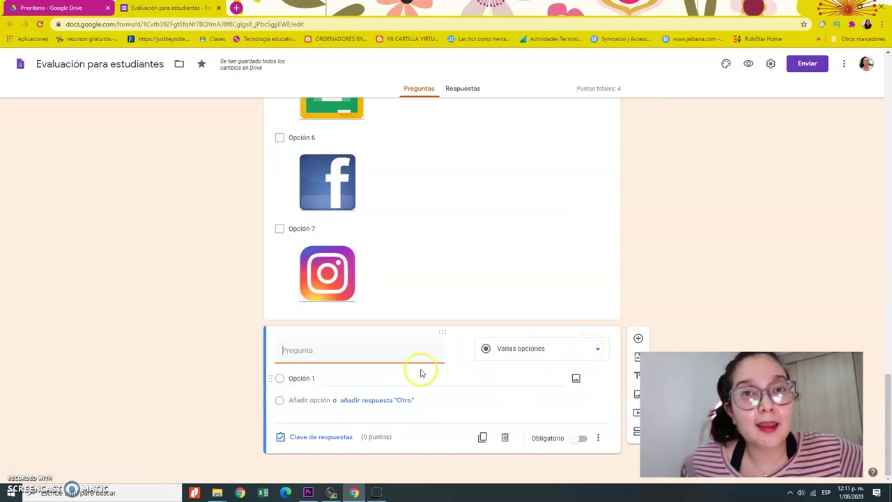
{"action": "left_click", "coordinate": [548, 355]}
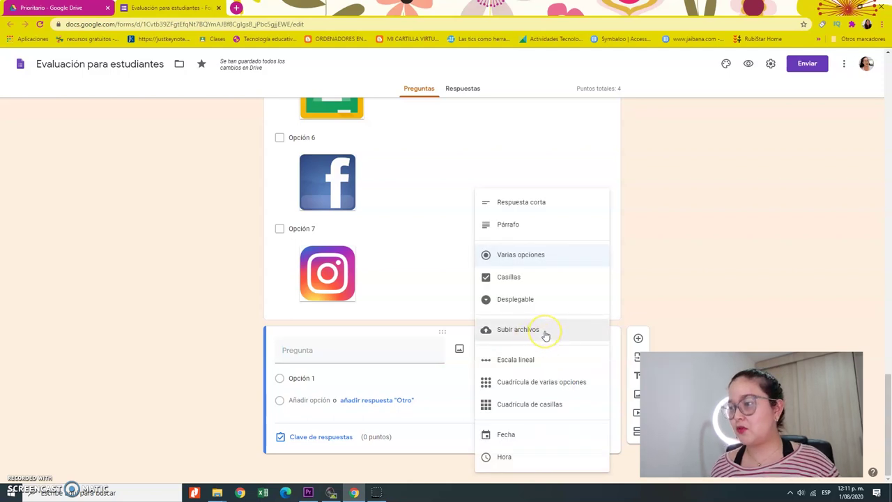
{"action": "left_click", "coordinate": [546, 335]}
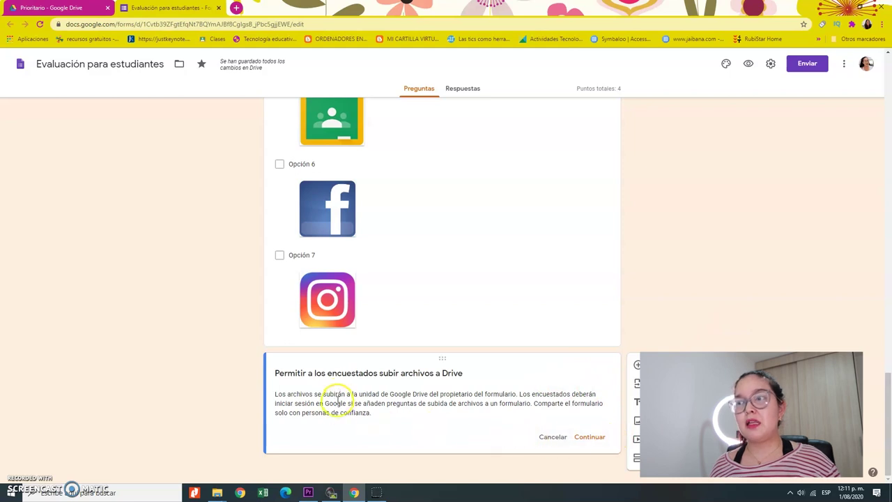
{"action": "left_click_drag", "start_coordinate": [355, 373], "coordinate": [457, 373]}
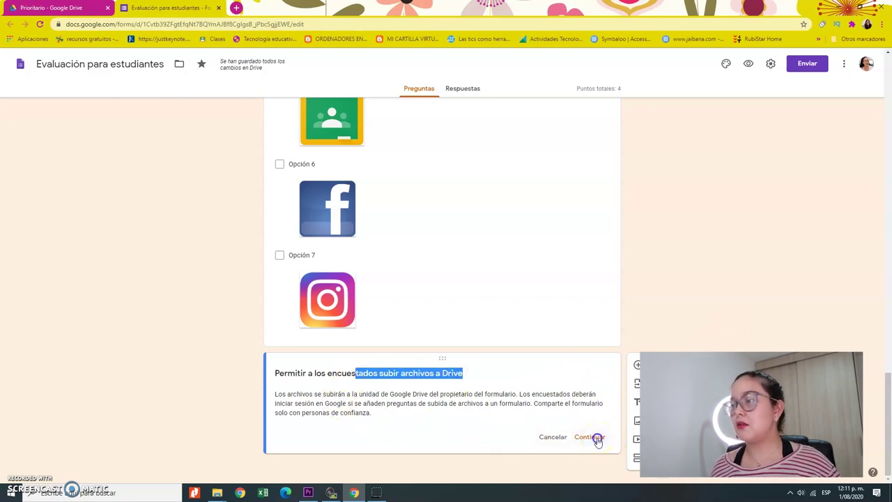
{"action": "left_click", "coordinate": [590, 437]}
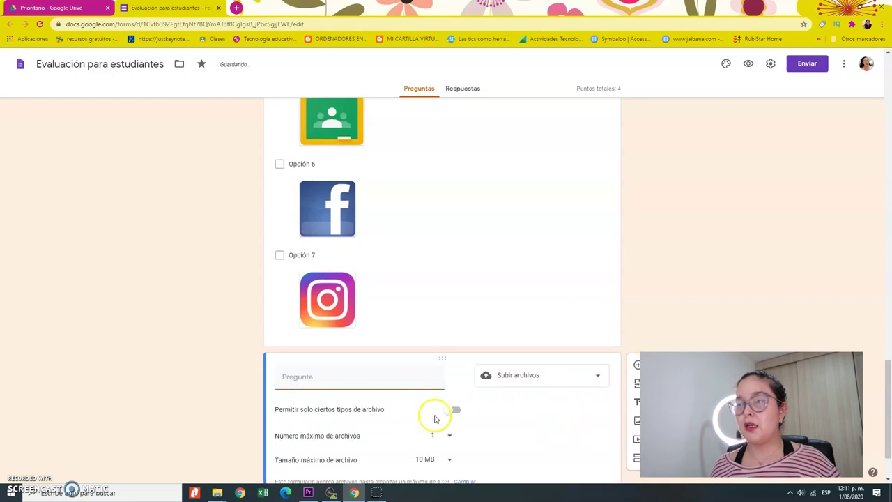
{"action": "left_click", "coordinate": [296, 377]}
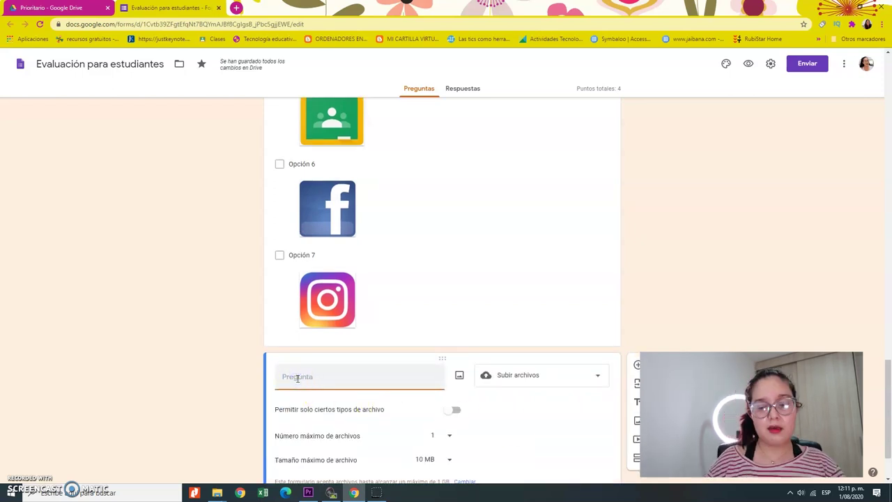
{"action": "type", "text": "Sube una fotografía donde aparezcas con un pequeño letrero o minicartelera, la cual tenga un mensaje o frase corta que invite al autocuidado en Internet."}
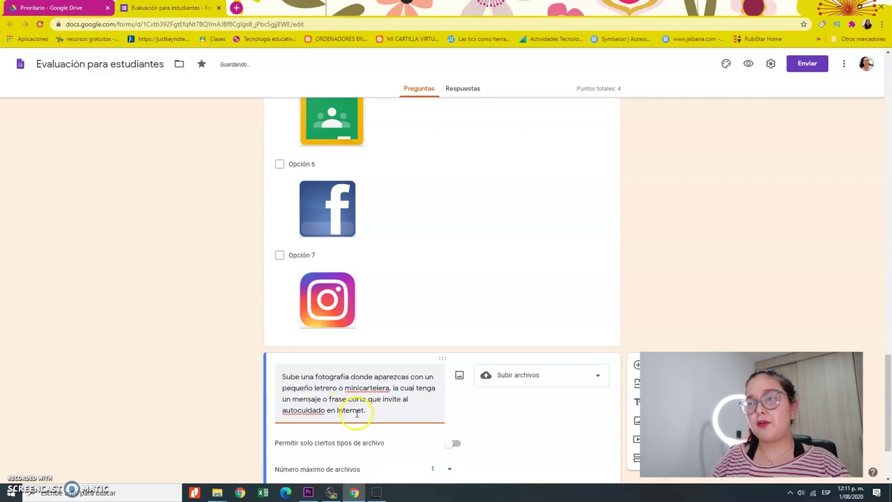
{"action": "left_click", "coordinate": [440, 428]}
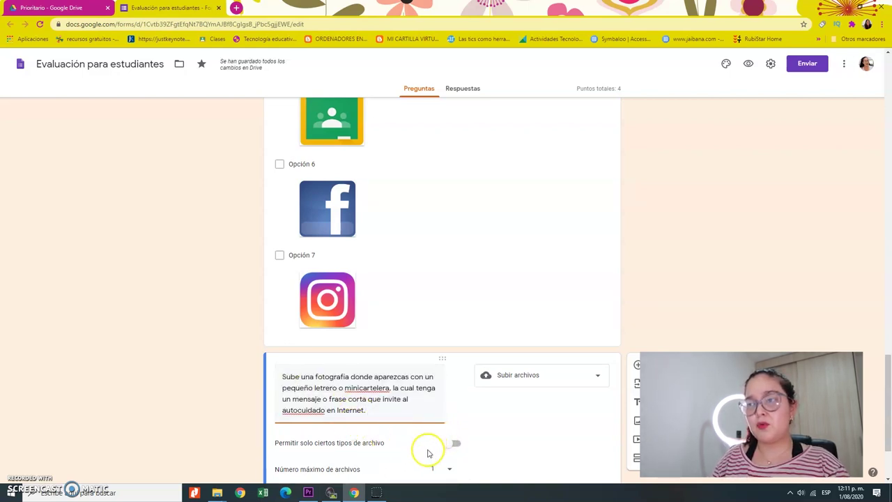
Limit the upload to 1 file of 10 MB, only Dibujo and Imagen types, and make it required.
{"action": "scroll", "coordinate": [432, 448], "scroll_direction": "down", "scroll_amount": 2}
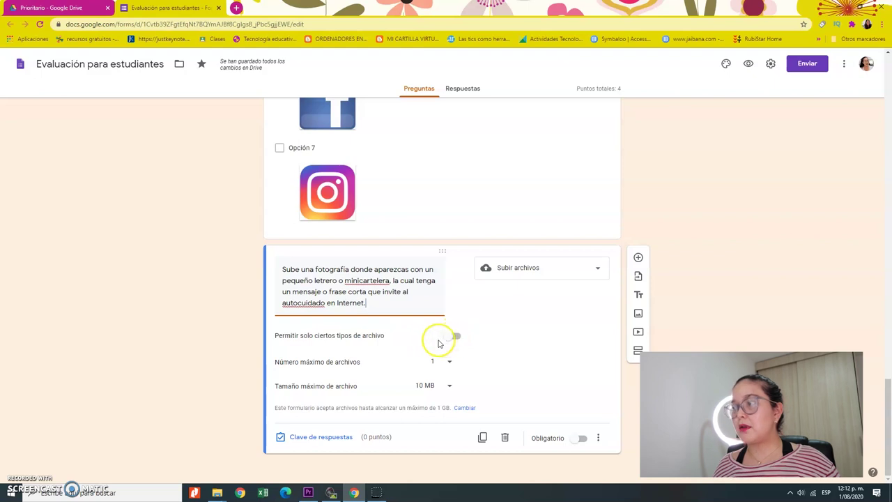
{"action": "left_click", "coordinate": [443, 362]}
{"action": "left_click", "coordinate": [443, 362]}
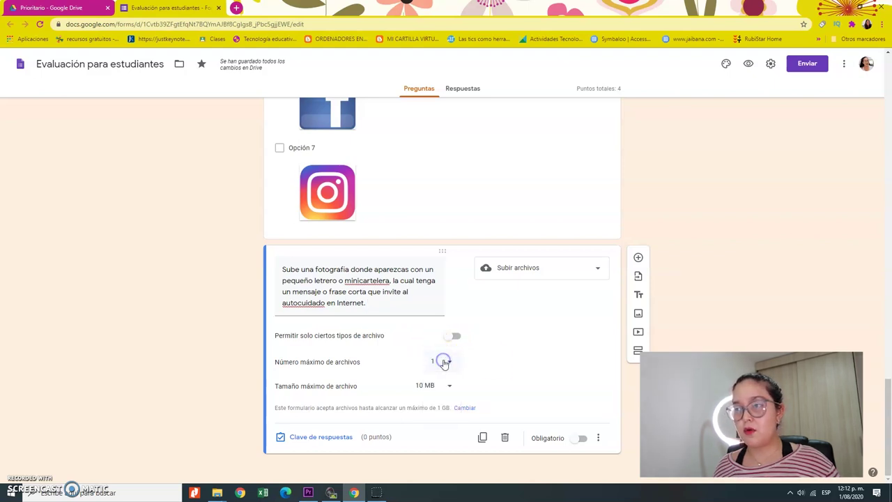
{"action": "left_click", "coordinate": [429, 385]}
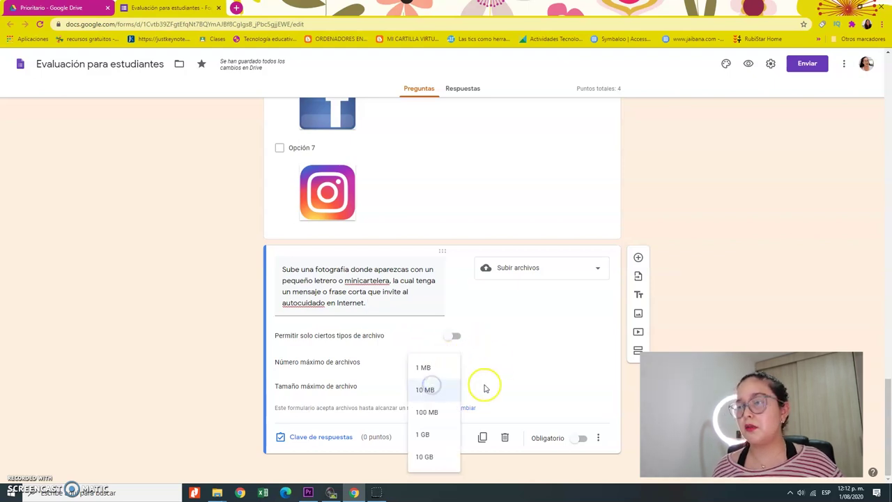
{"action": "left_click", "coordinate": [484, 384]}
{"action": "left_click", "coordinate": [454, 336]}
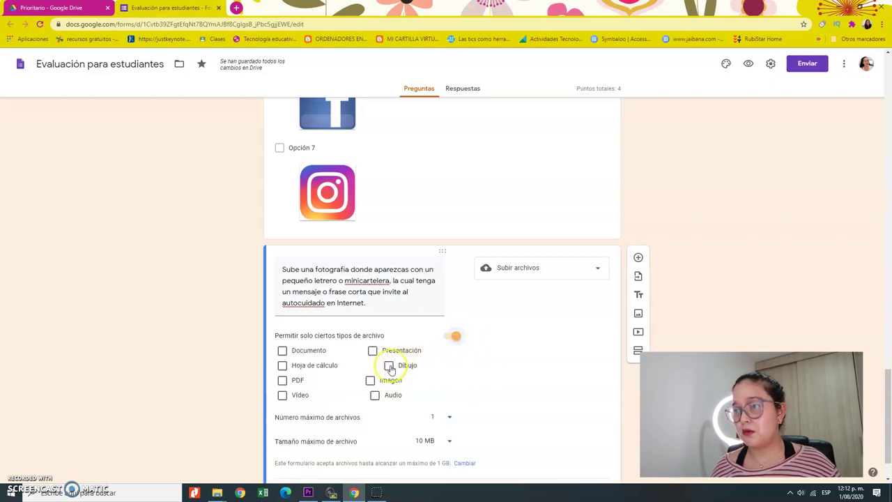
{"action": "left_click", "coordinate": [389, 366]}
{"action": "left_click", "coordinate": [370, 381]}
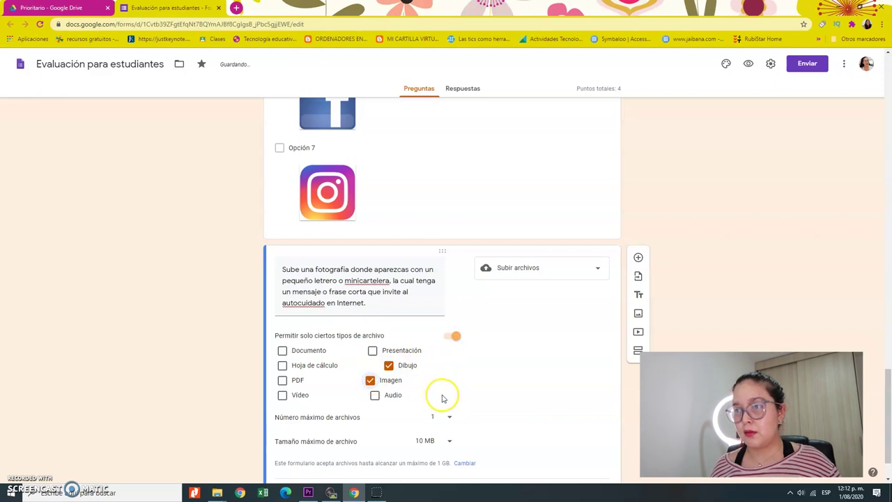
{"action": "left_click", "coordinate": [539, 383]}
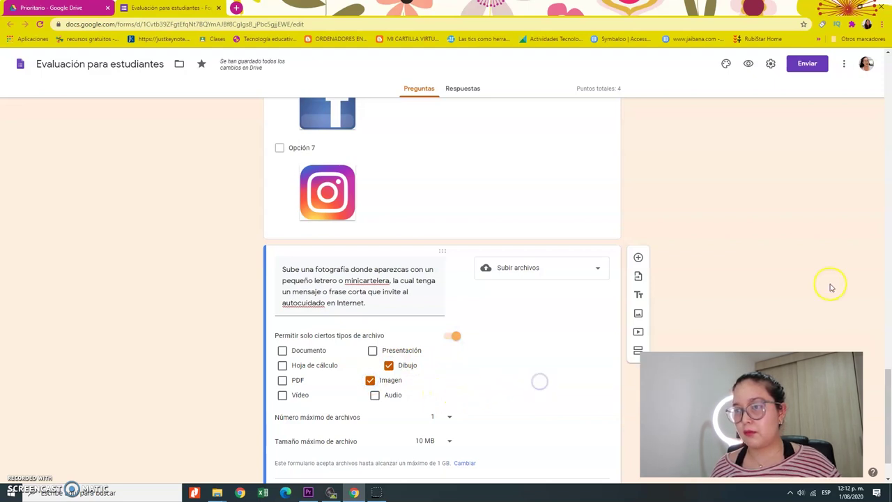
{"action": "scroll", "coordinate": [886, 376], "scroll_direction": "down", "scroll_amount": 2}
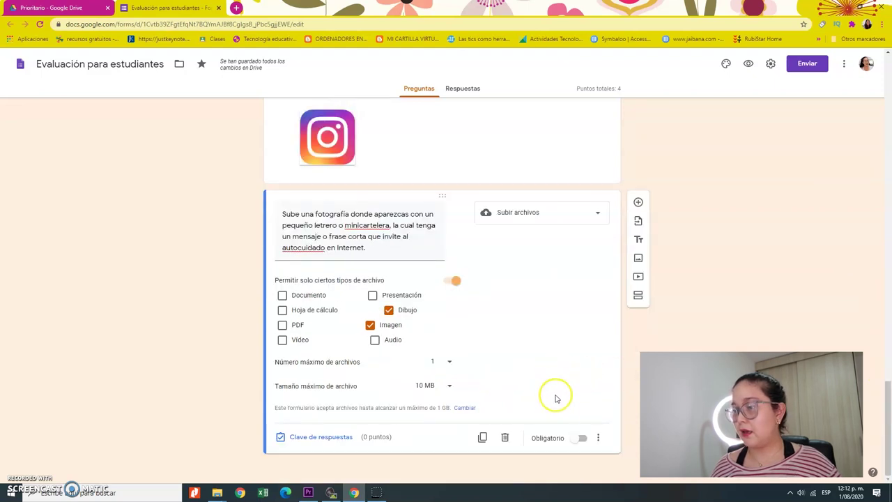
{"action": "left_click", "coordinate": [577, 438]}
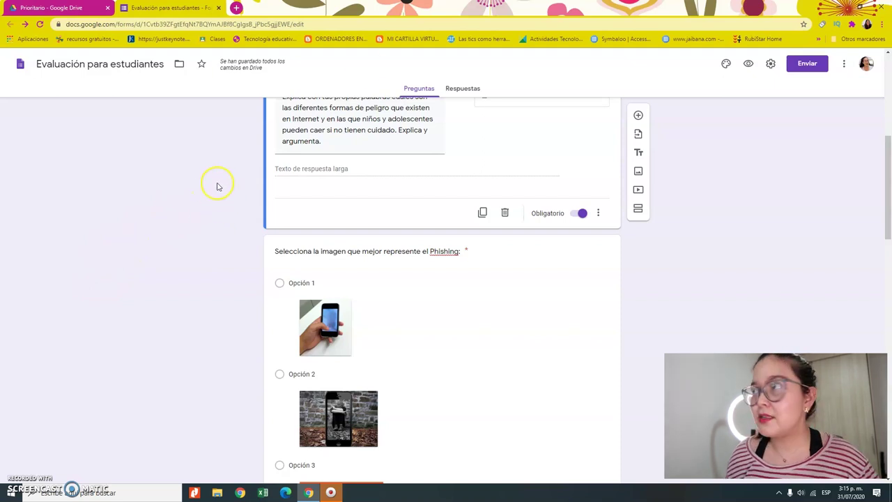
Switch on 'Convertir en un cuestionario' in the Cuestionarios settings and save.
{"action": "left_click", "coordinate": [770, 64]}
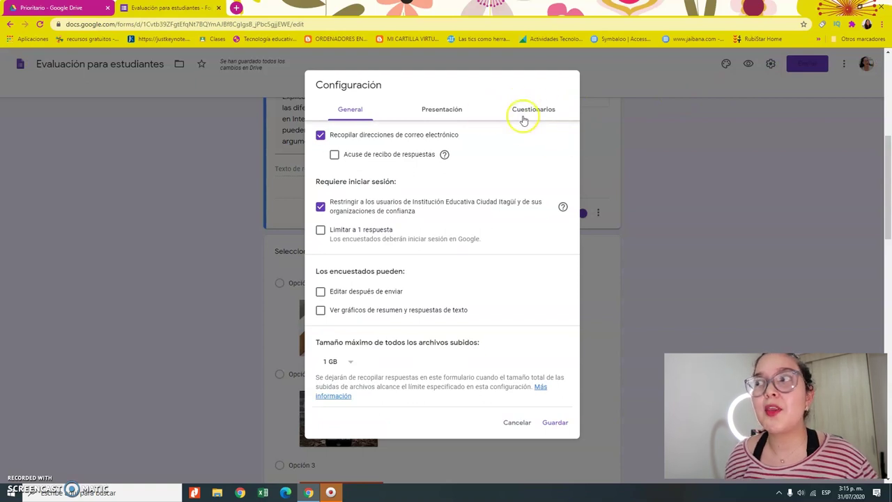
{"action": "left_click", "coordinate": [527, 115]}
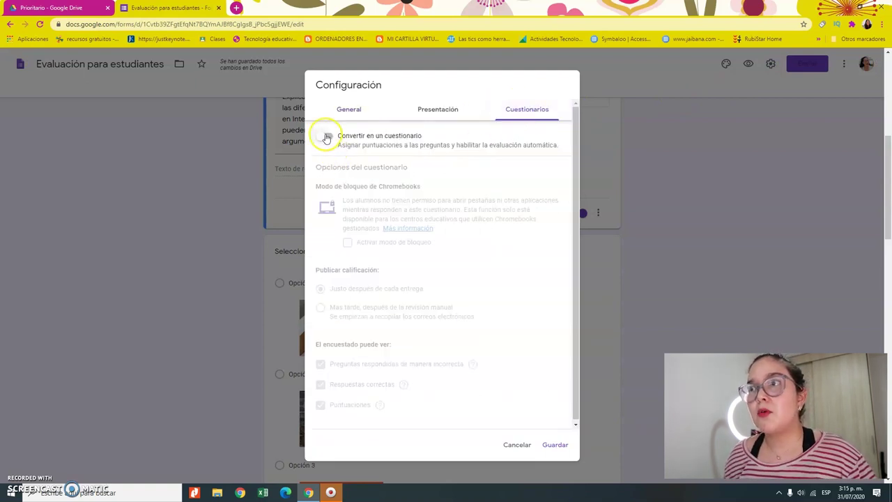
{"action": "left_click", "coordinate": [326, 137]}
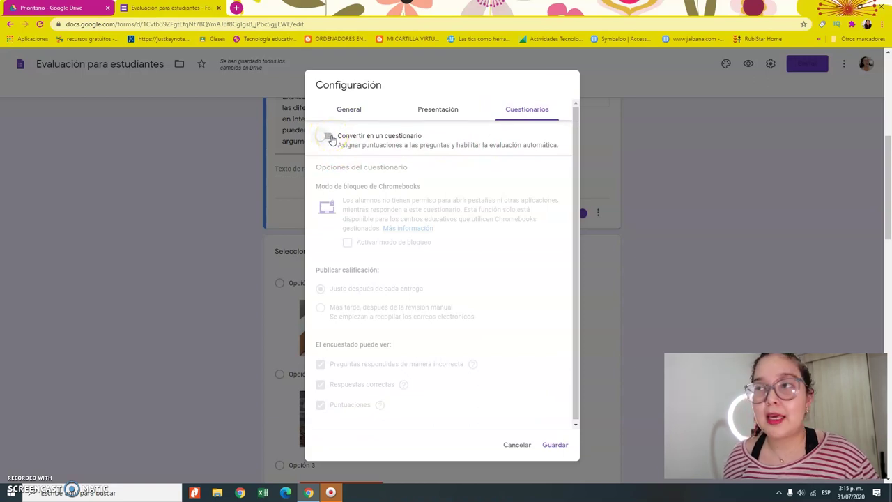
{"action": "left_click", "coordinate": [329, 137]}
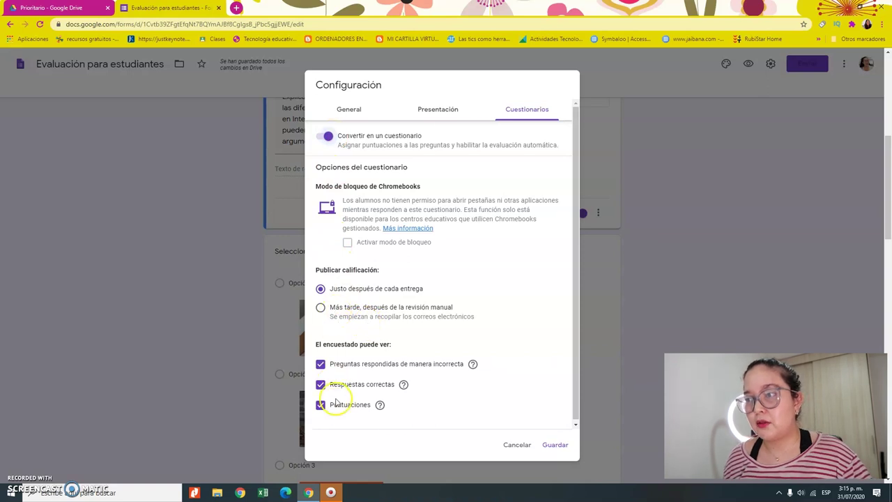
{"action": "left_click", "coordinate": [548, 448]}
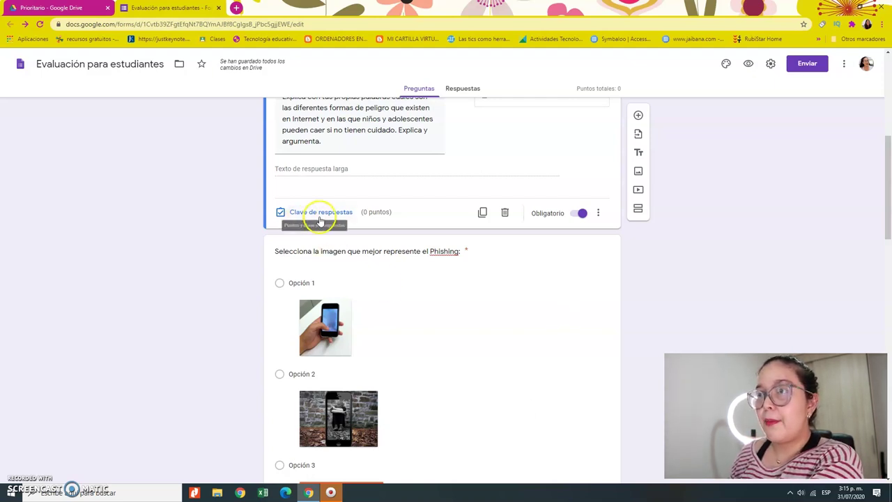
Set the paragraph question about Internet dangers to 2 points in its answer key.
{"action": "left_click_drag", "start_coordinate": [884, 237], "coordinate": [872, 207]}
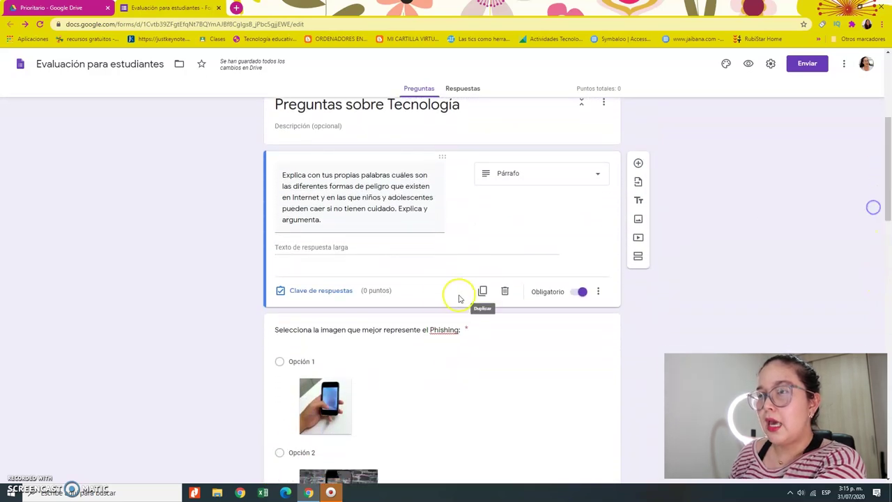
{"action": "left_click", "coordinate": [304, 296]}
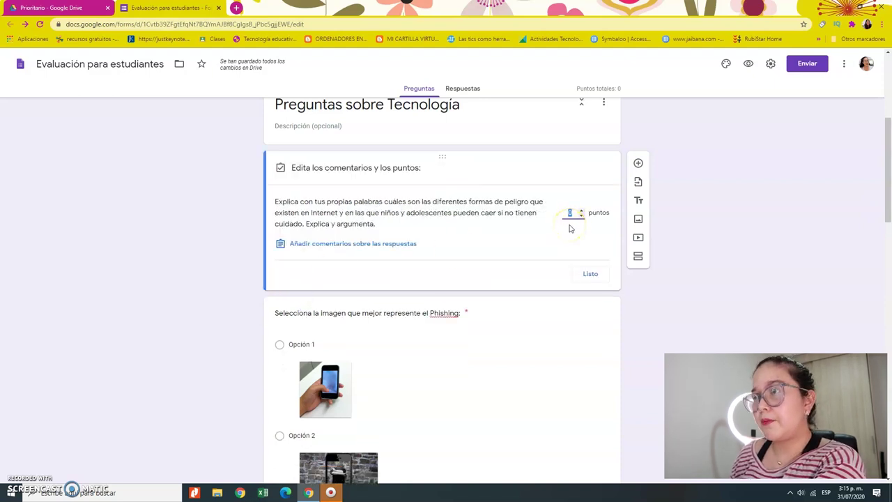
{"action": "type", "text": "1"}
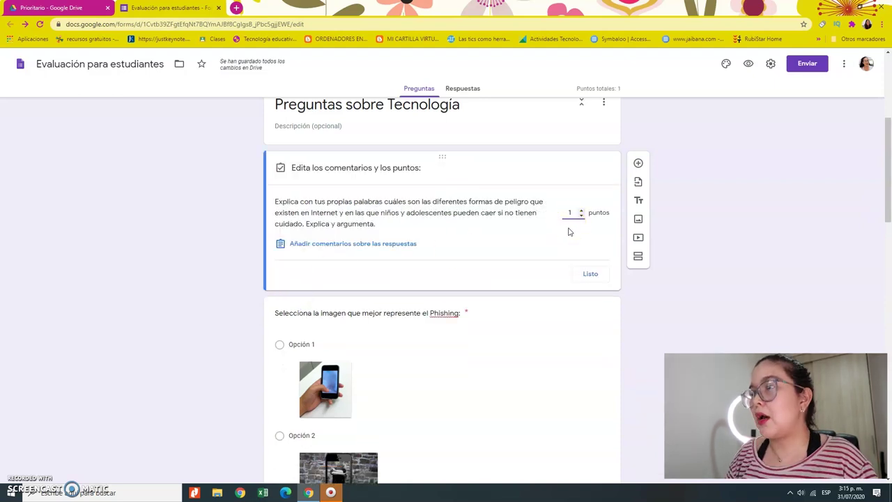
{"action": "left_click", "coordinate": [584, 274]}
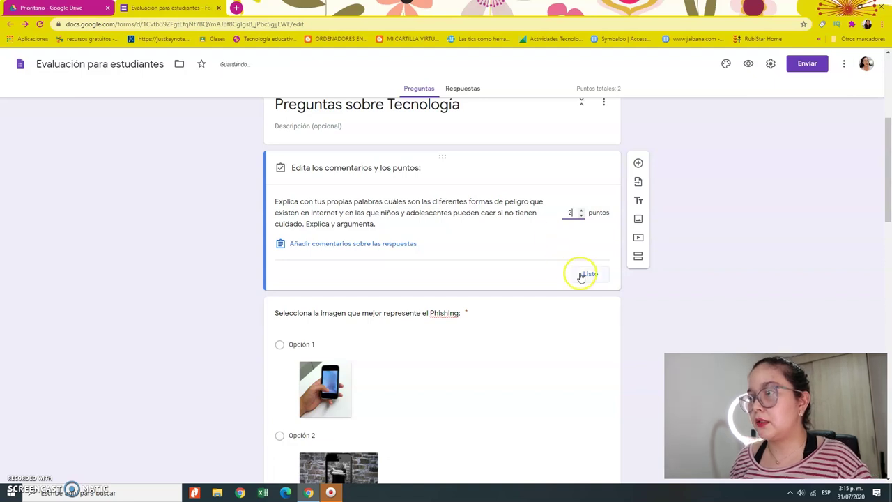
{"action": "left_click", "coordinate": [299, 355]}
Mark Opción 3 as the Phishing question's correct answer, worth 1 point.
{"action": "left_click", "coordinate": [304, 364]}
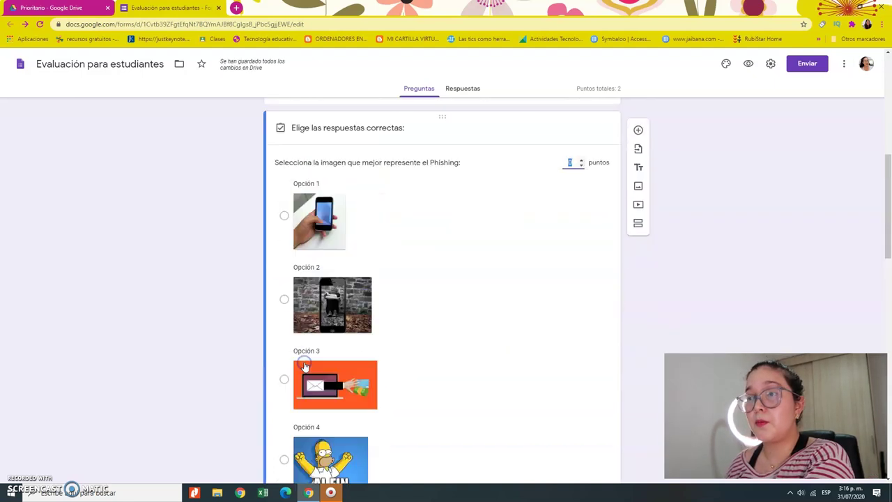
{"action": "left_click_drag", "start_coordinate": [888, 180], "coordinate": [888, 200]}
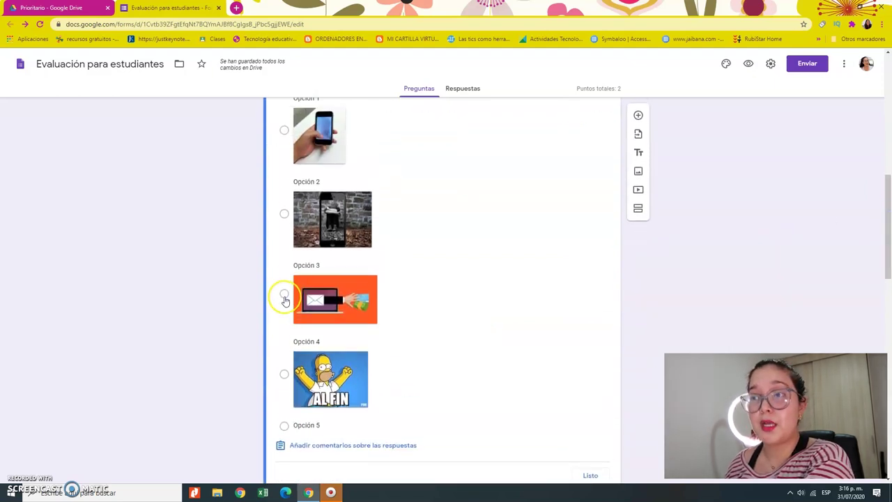
{"action": "left_click", "coordinate": [284, 297]}
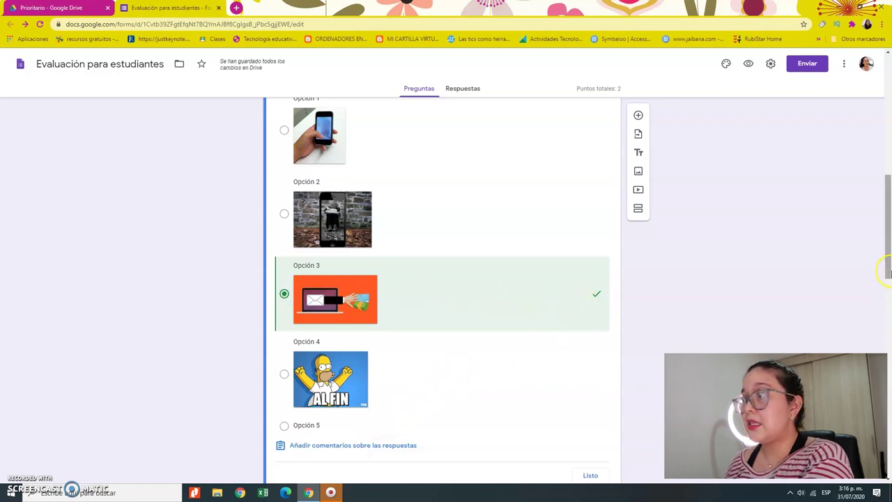
{"action": "left_click_drag", "start_coordinate": [889, 272], "coordinate": [888, 242]}
{"action": "left_click", "coordinate": [580, 196]}
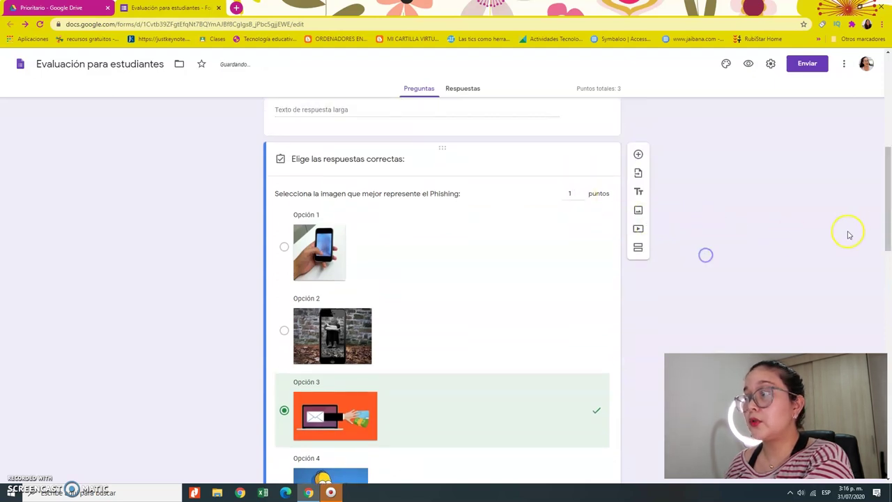
{"action": "left_click_drag", "start_coordinate": [888, 226], "coordinate": [889, 328]}
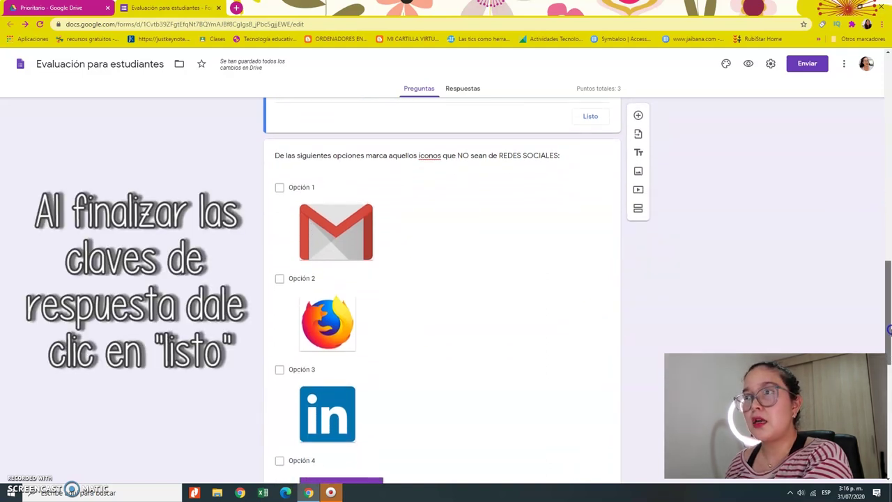
In the icon question's answer key, mark Gmail, Firefox, Kahoot and Classroom as correct.
{"action": "left_click_drag", "start_coordinate": [889, 330], "coordinate": [889, 435]}
{"action": "left_click", "coordinate": [400, 311]}
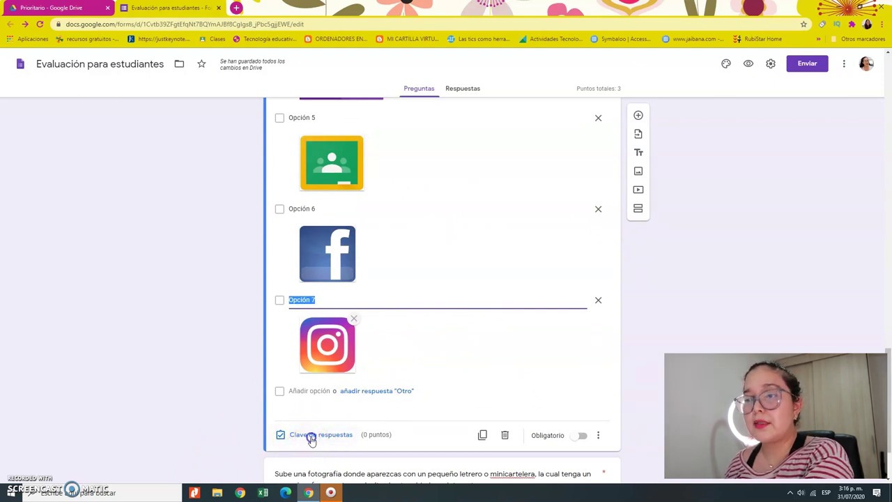
{"action": "left_click", "coordinate": [312, 434]}
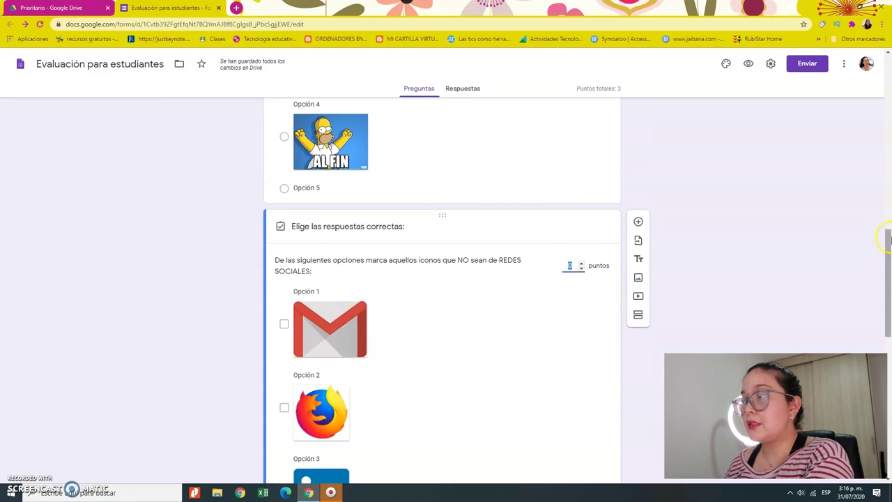
{"action": "scroll", "coordinate": [889, 258], "scroll_direction": "down", "scroll_amount": 2}
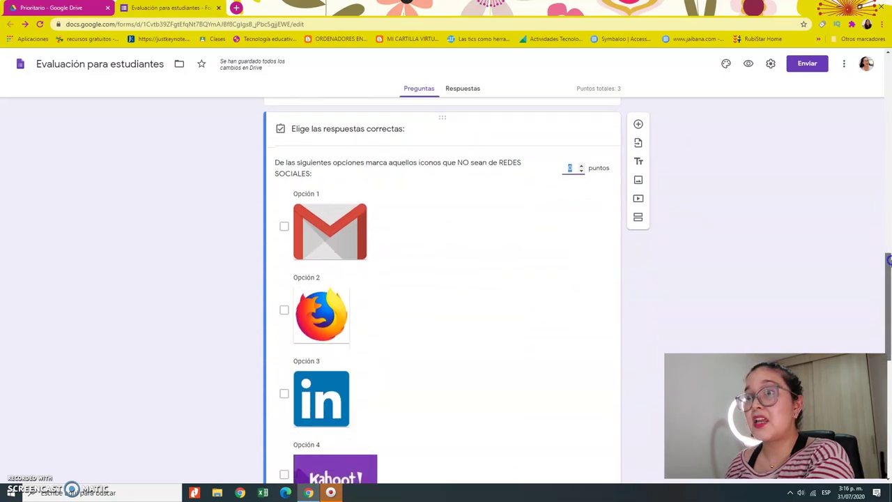
{"action": "scroll", "coordinate": [889, 259], "scroll_direction": "down", "scroll_amount": 1}
{"action": "left_click", "coordinate": [283, 166]}
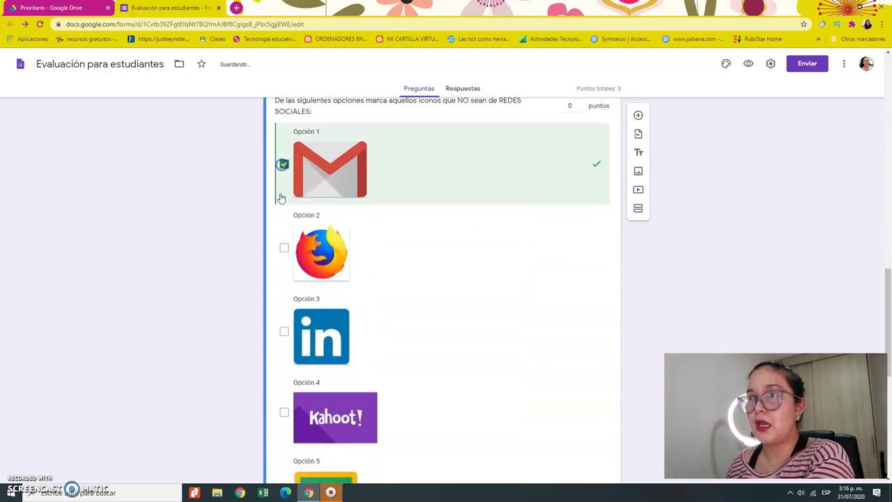
{"action": "left_click", "coordinate": [284, 248]}
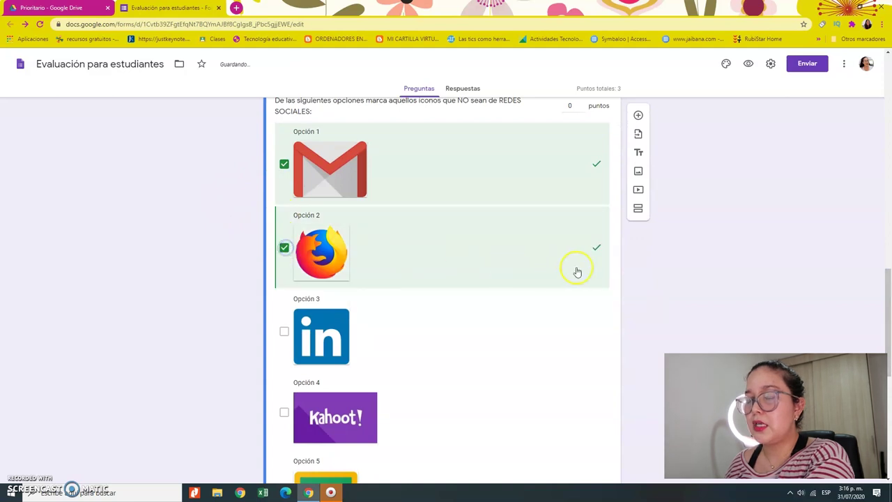
{"action": "scroll", "coordinate": [888, 298], "scroll_direction": "down", "scroll_amount": 1}
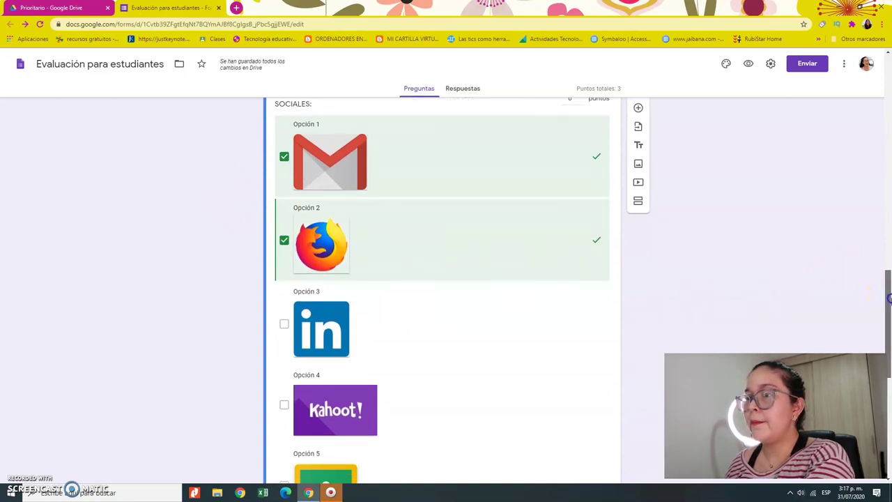
{"action": "scroll", "coordinate": [888, 299], "scroll_direction": "down", "scroll_amount": 3}
{"action": "left_click", "coordinate": [283, 246]}
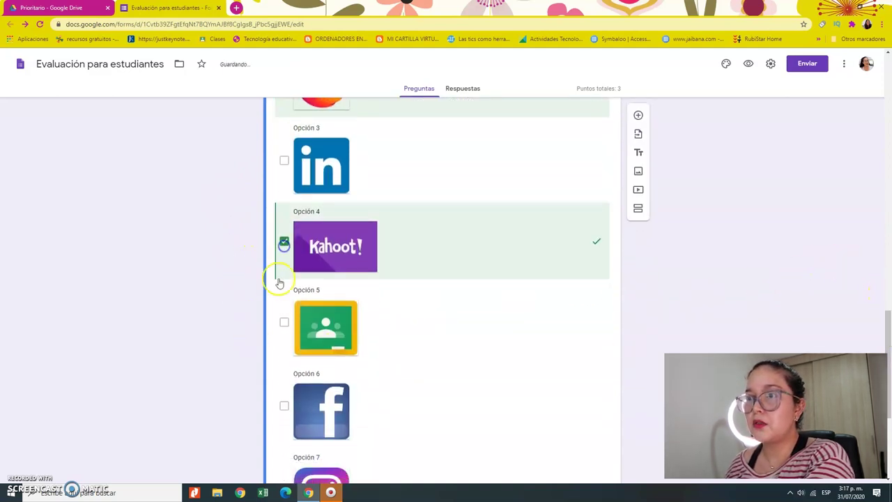
{"action": "left_click", "coordinate": [284, 322]}
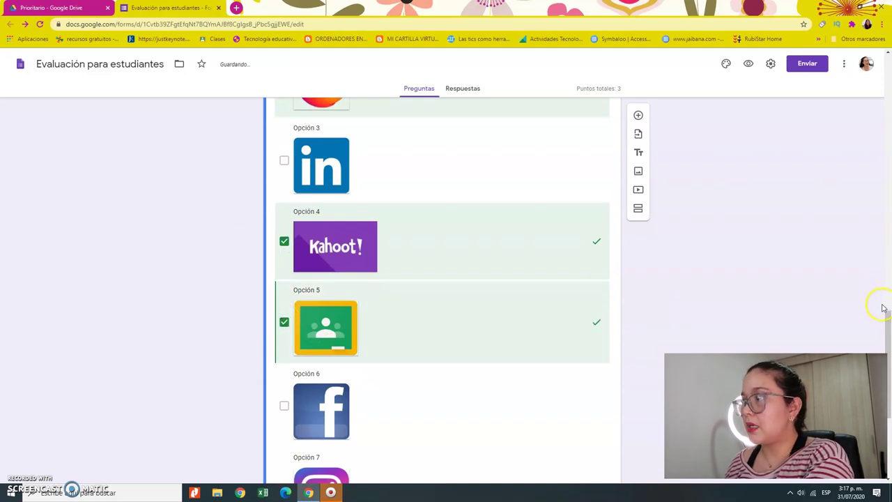
Give the icon question 1 point and move on to the photo-upload question.
{"action": "scroll", "coordinate": [882, 308], "scroll_direction": "down", "scroll_amount": 2}
{"action": "scroll", "coordinate": [882, 300], "scroll_direction": "up", "scroll_amount": 4}
{"action": "left_click_drag", "start_coordinate": [882, 295], "coordinate": [861, 248]}
{"action": "left_click", "coordinate": [581, 209]}
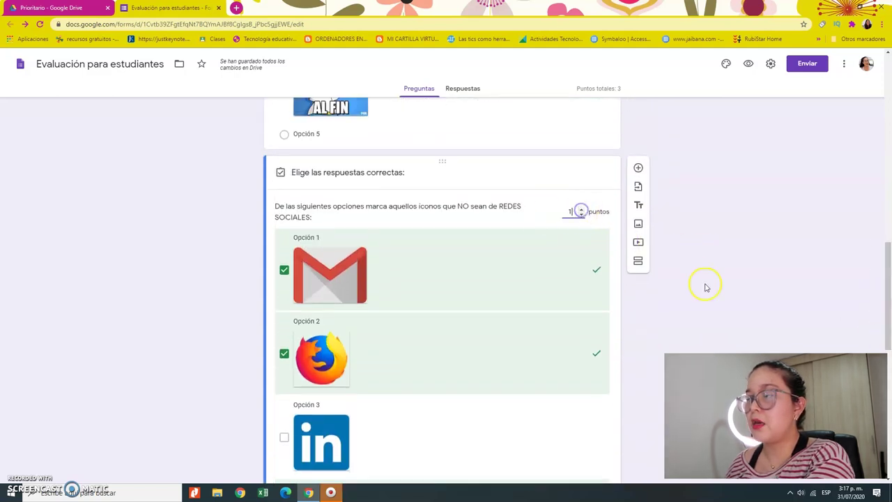
{"action": "left_click_drag", "start_coordinate": [887, 255], "coordinate": [888, 391]}
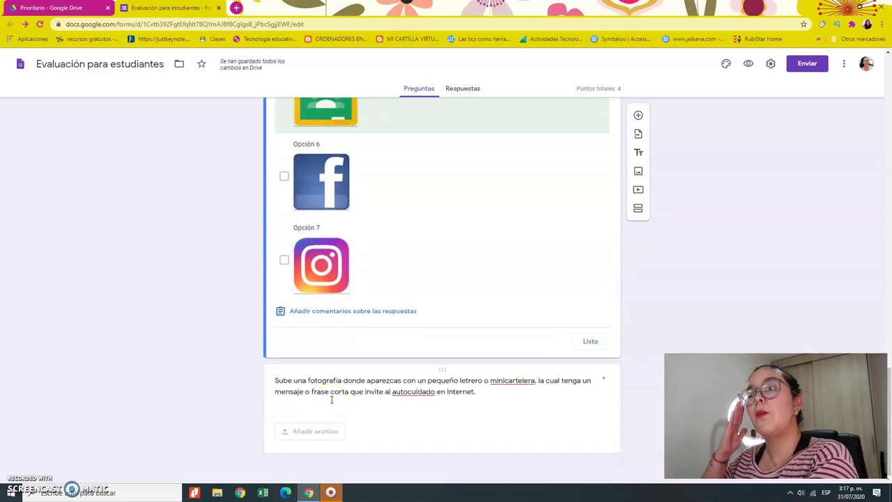
{"action": "left_click", "coordinate": [408, 413]}
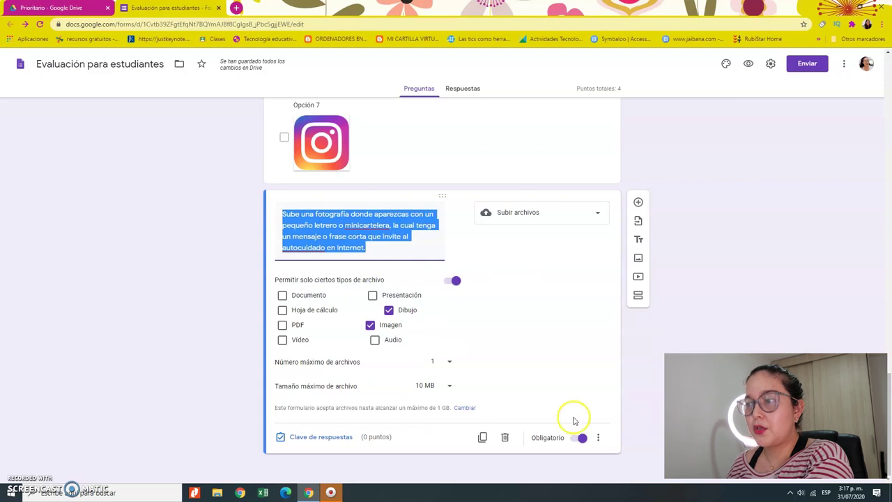
Assign the photo-upload question 1 point in its Clave de respuestas, making the quiz 5 points.
{"action": "left_click", "coordinate": [319, 438]}
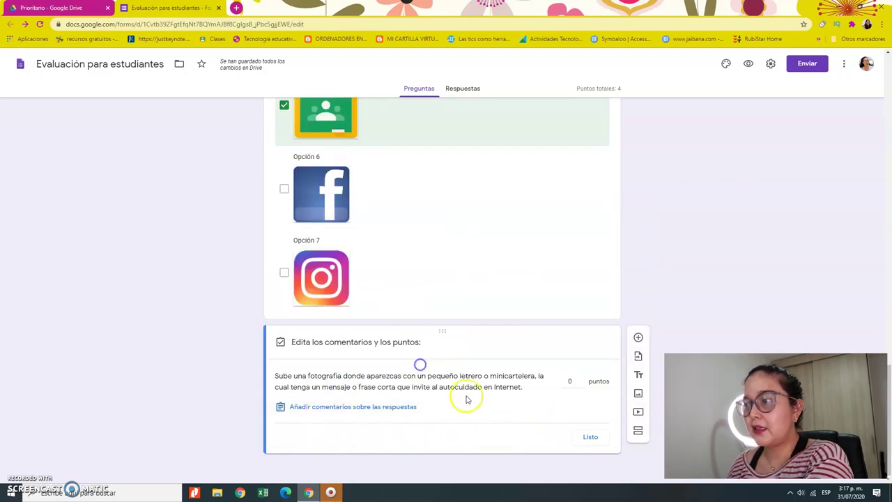
{"action": "left_click", "coordinate": [574, 381]}
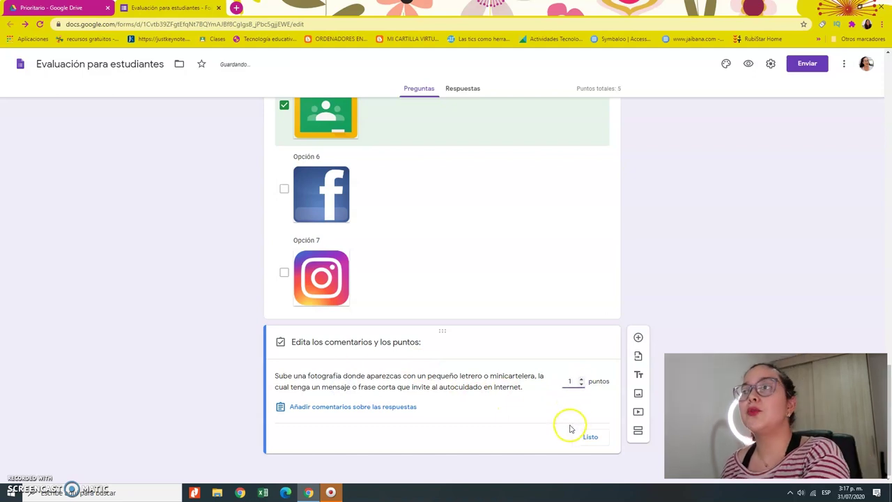
{"action": "left_click", "coordinate": [583, 437]}
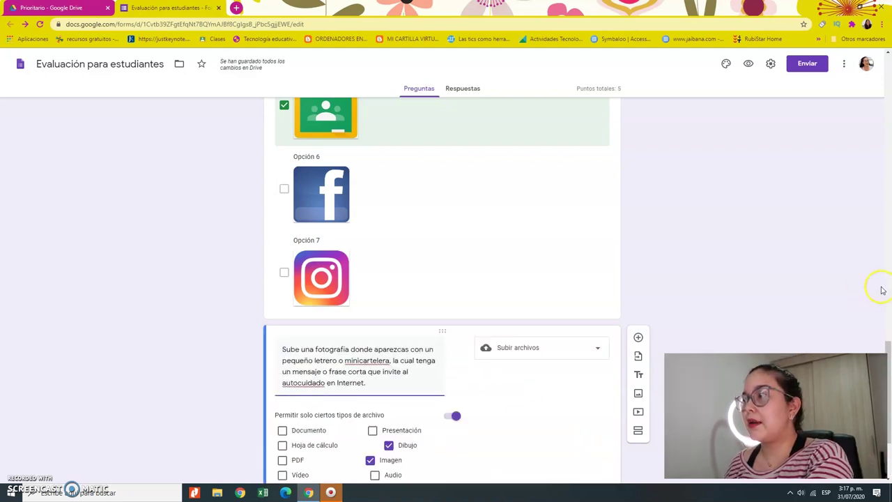
{"action": "left_click_drag", "start_coordinate": [887, 356], "coordinate": [870, 228]}
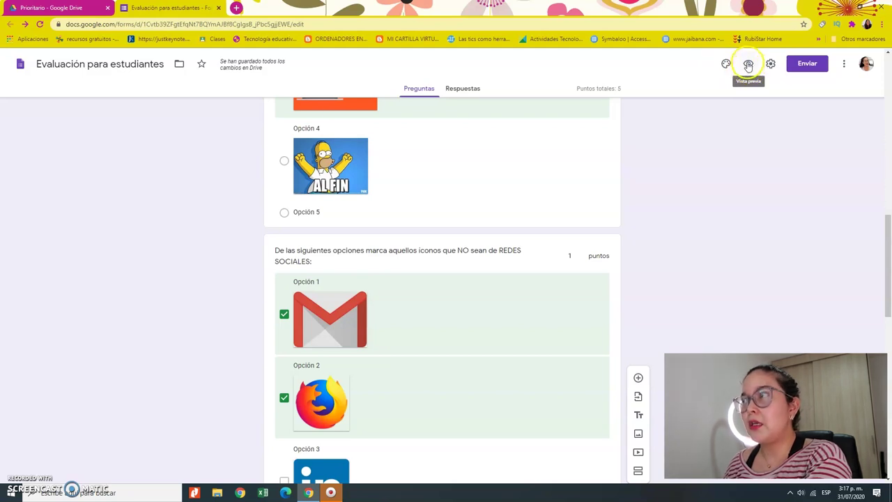
{"action": "left_click", "coordinate": [748, 65]}
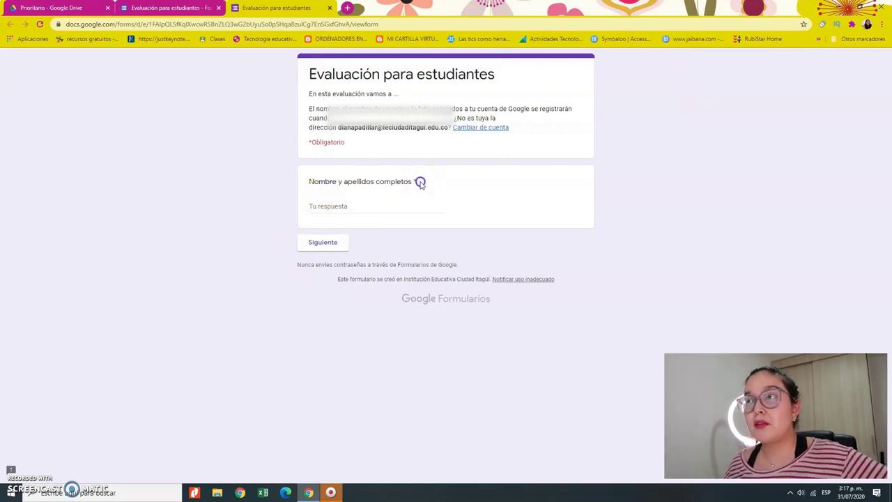
In the preview, try continuing with a blank name, then enter a name and advance to Preguntas sobre Tecnología.
{"action": "left_click", "coordinate": [350, 206]}
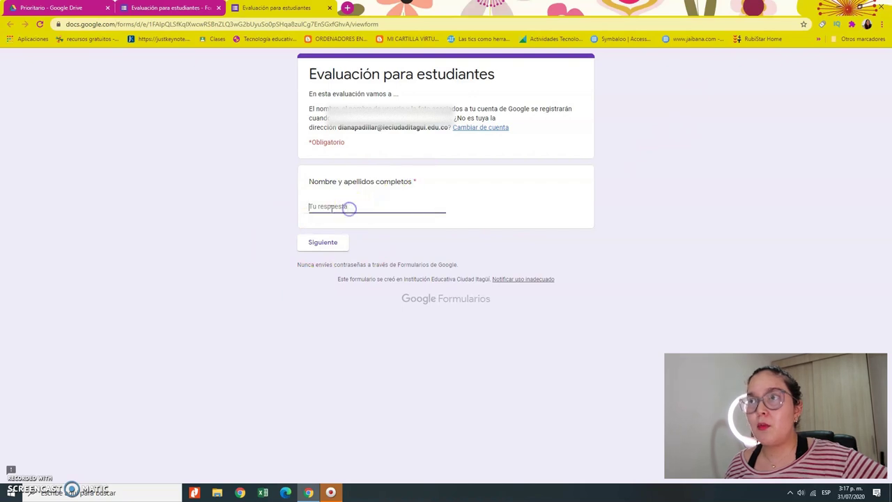
{"action": "left_click", "coordinate": [324, 245]}
{"action": "left_click", "coordinate": [322, 207]}
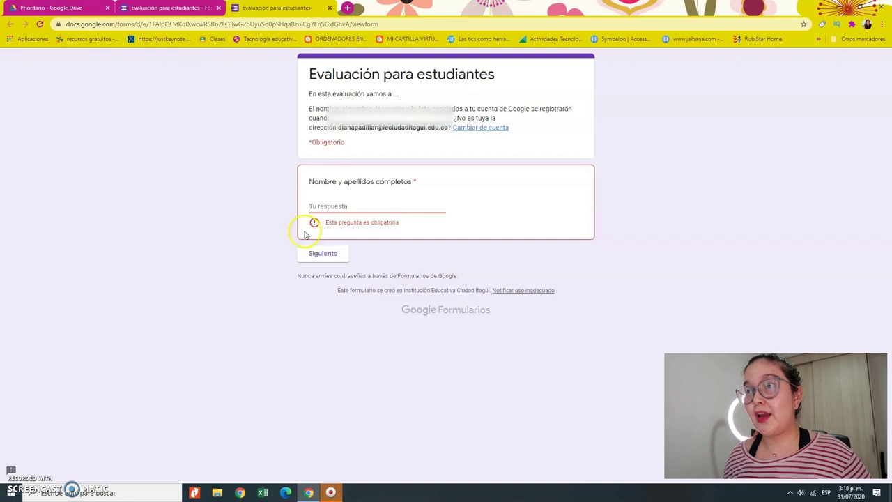
{"action": "left_click", "coordinate": [335, 207]}
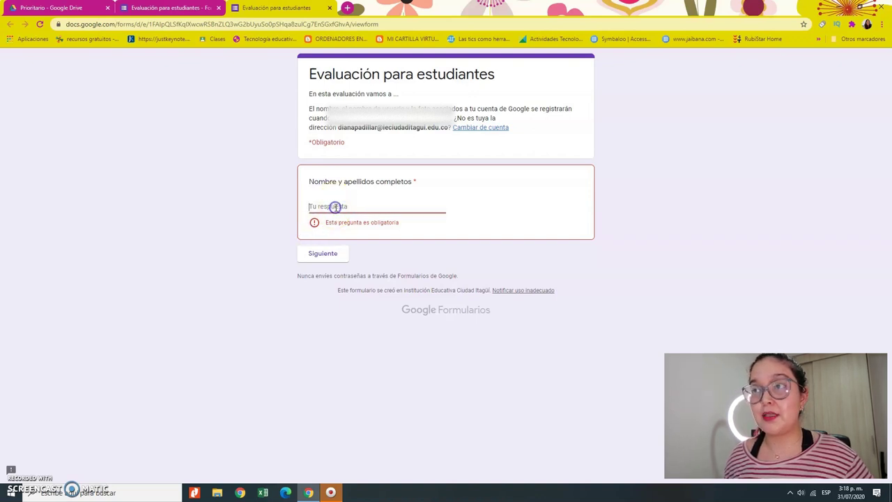
{"action": "type", "text": "Diana Padilla"}
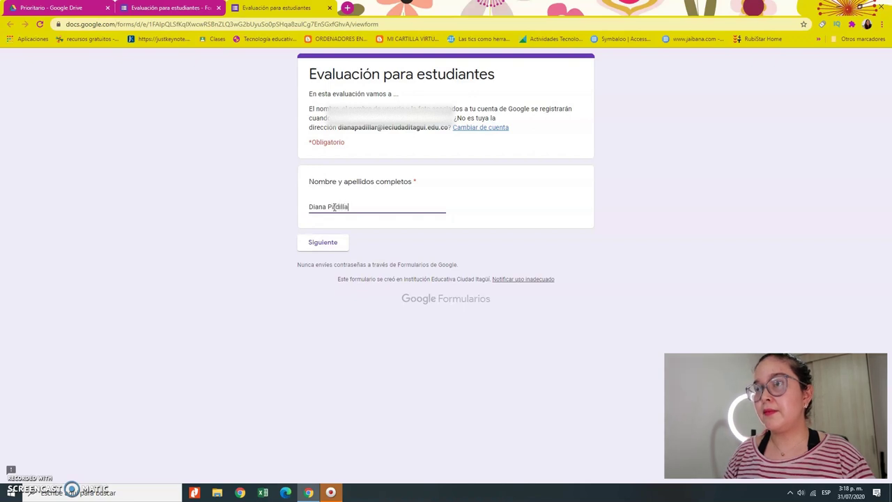
{"action": "left_click", "coordinate": [322, 243]}
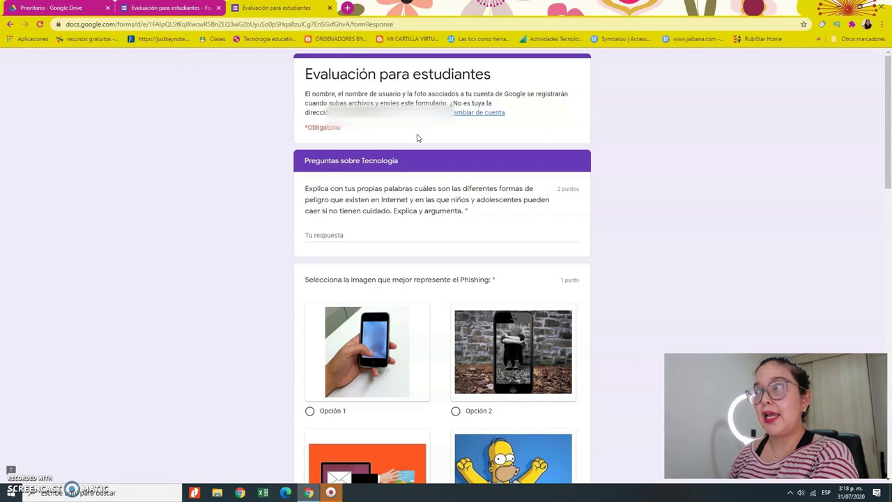
Test Añadir archivo and submitting with blank required answers, then close the preview and confirm leaving.
{"action": "scroll", "coordinate": [806, 174], "scroll_direction": "down", "scroll_amount": 2}
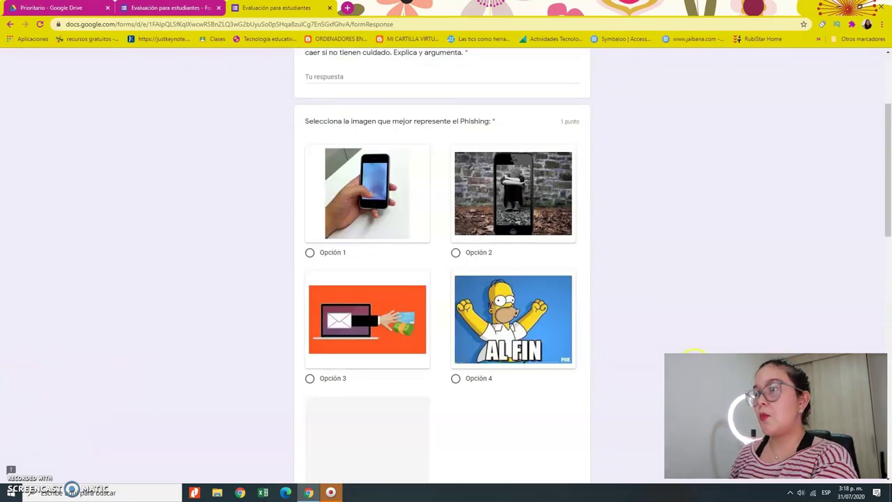
{"action": "left_click_drag", "start_coordinate": [886, 171], "coordinate": [887, 261]}
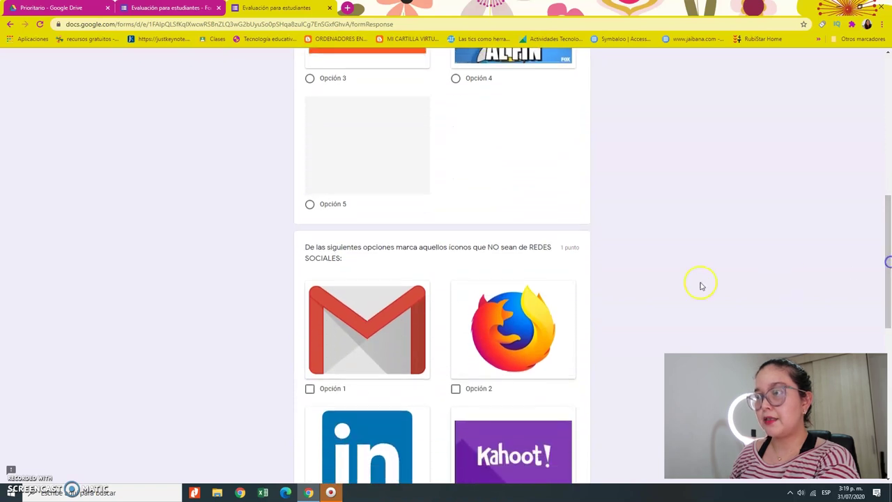
{"action": "left_click_drag", "start_coordinate": [570, 248], "coordinate": [587, 249]}
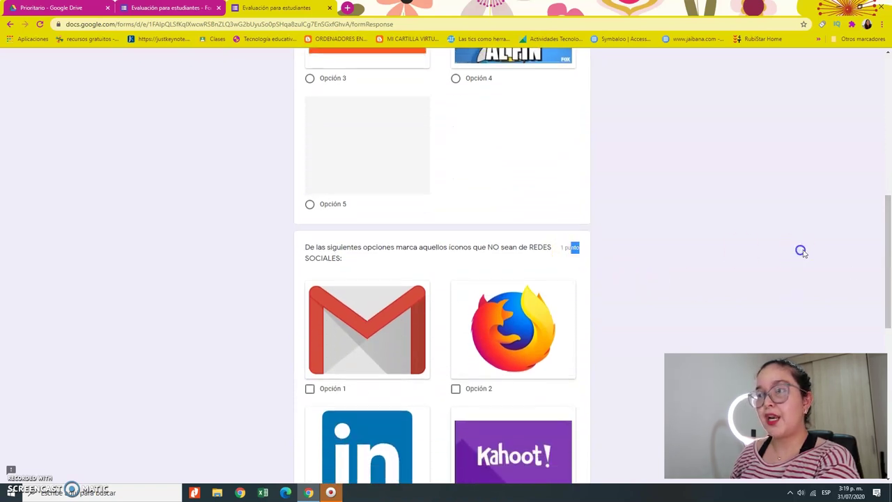
{"action": "left_click_drag", "start_coordinate": [887, 234], "coordinate": [888, 378]}
{"action": "left_click", "coordinate": [328, 370]}
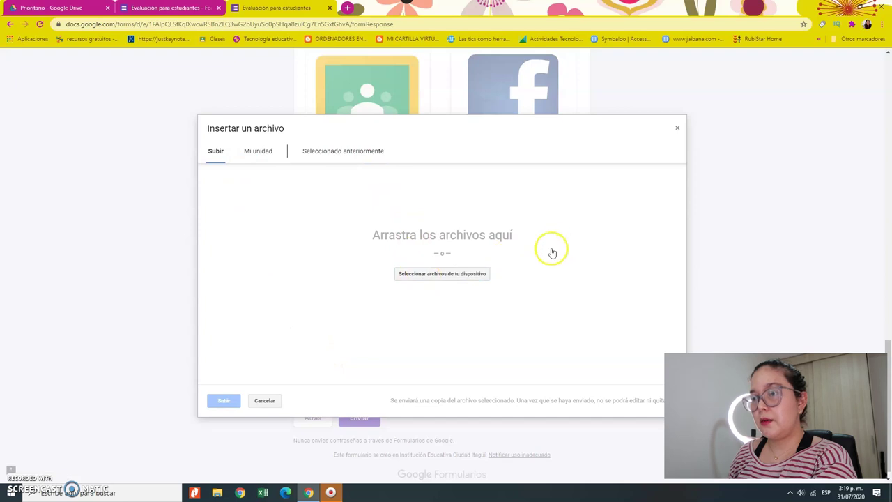
{"action": "left_click", "coordinate": [678, 130]}
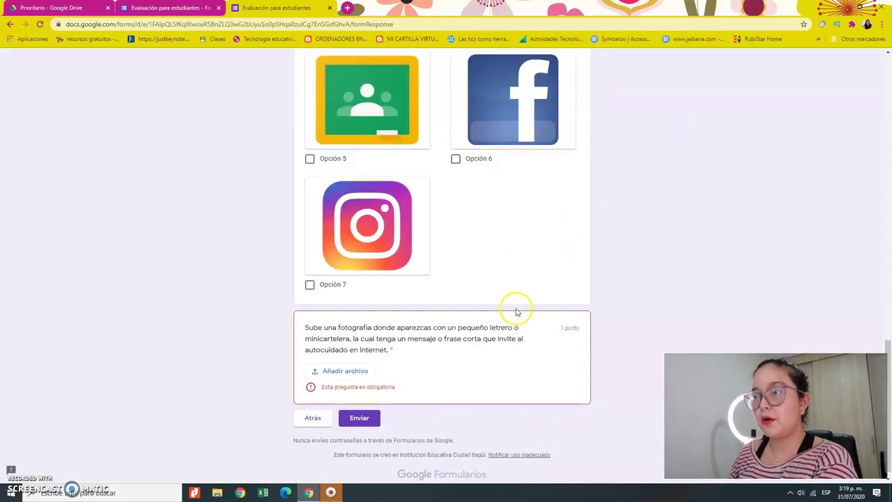
{"action": "left_click", "coordinate": [369, 419]}
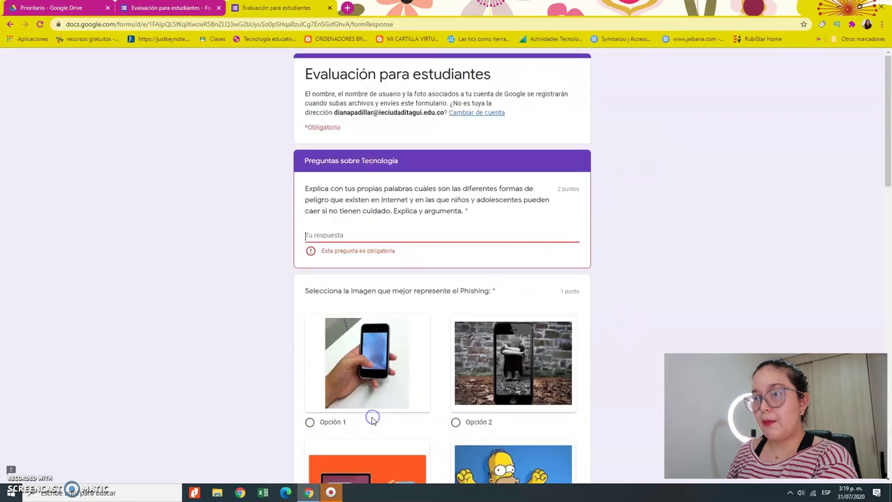
{"action": "scroll", "coordinate": [352, 223], "scroll_direction": "down", "scroll_amount": 2}
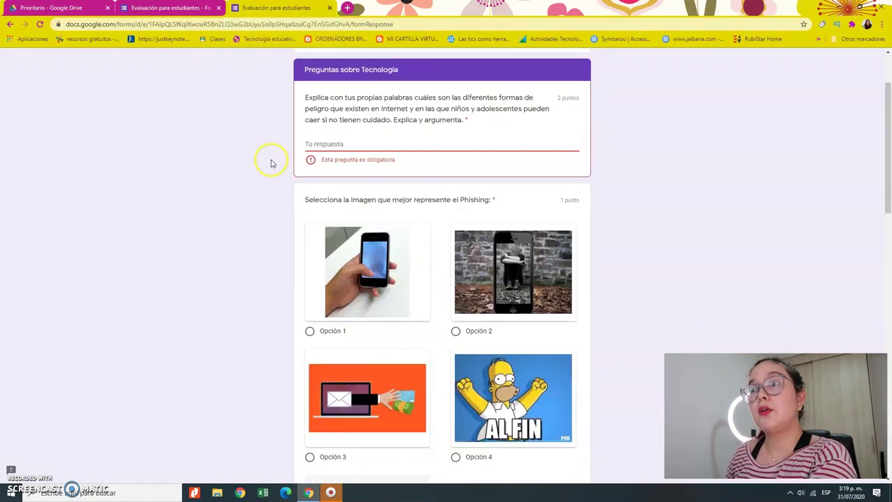
{"action": "left_click_drag", "start_coordinate": [339, 160], "coordinate": [360, 178]}
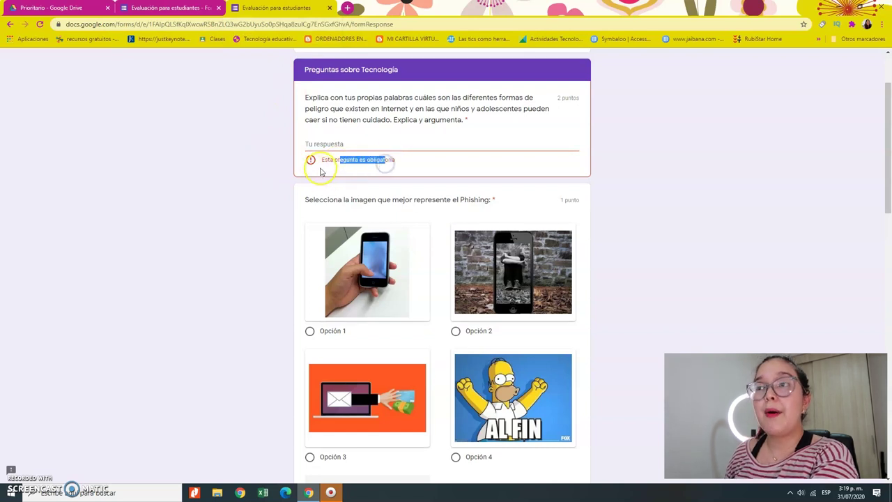
{"action": "left_click", "coordinate": [329, 7]}
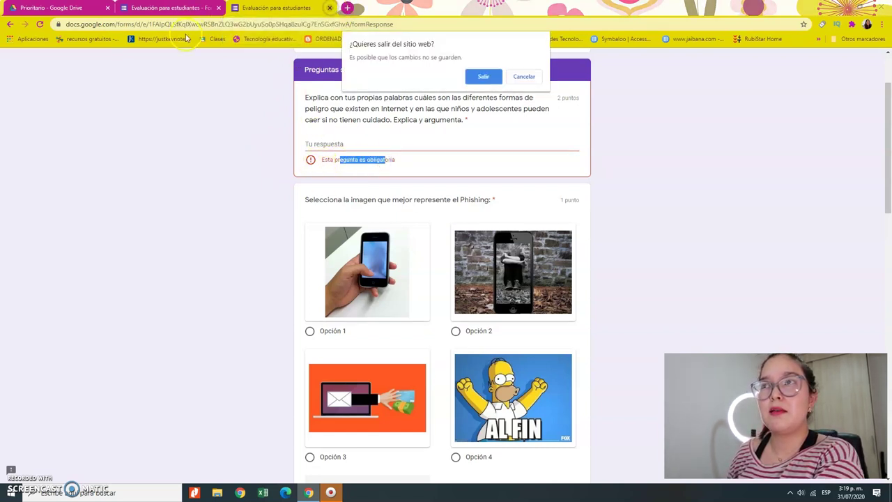
{"action": "left_click", "coordinate": [484, 77]}
In the general settings, limit the quiz to 1 response per person.
{"action": "left_click", "coordinate": [769, 64]}
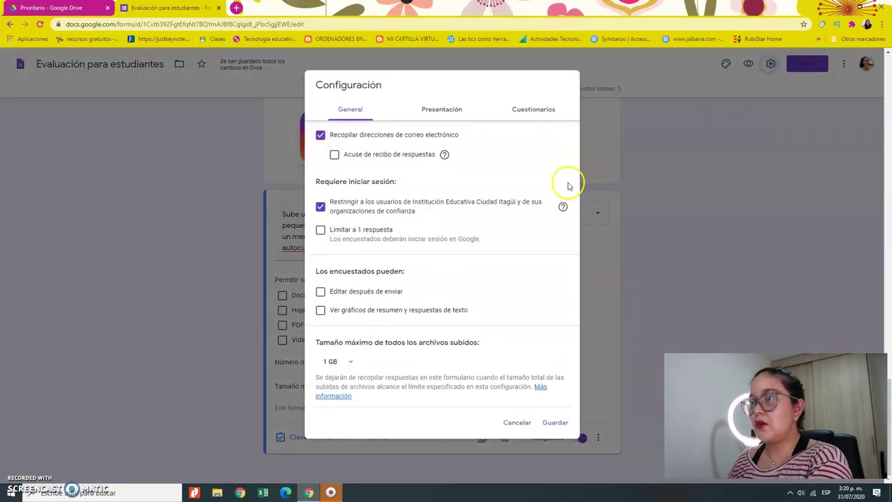
{"action": "left_click", "coordinate": [434, 114]}
{"action": "left_click", "coordinate": [368, 110]}
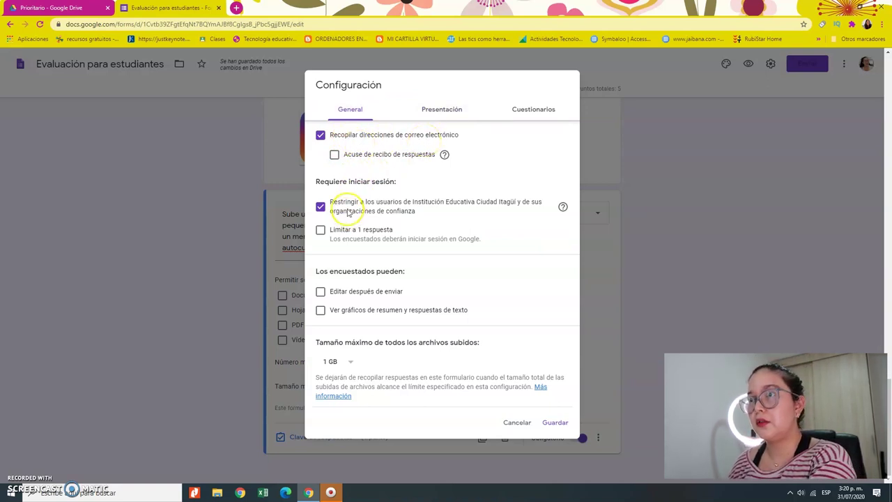
{"action": "left_click", "coordinate": [326, 232]}
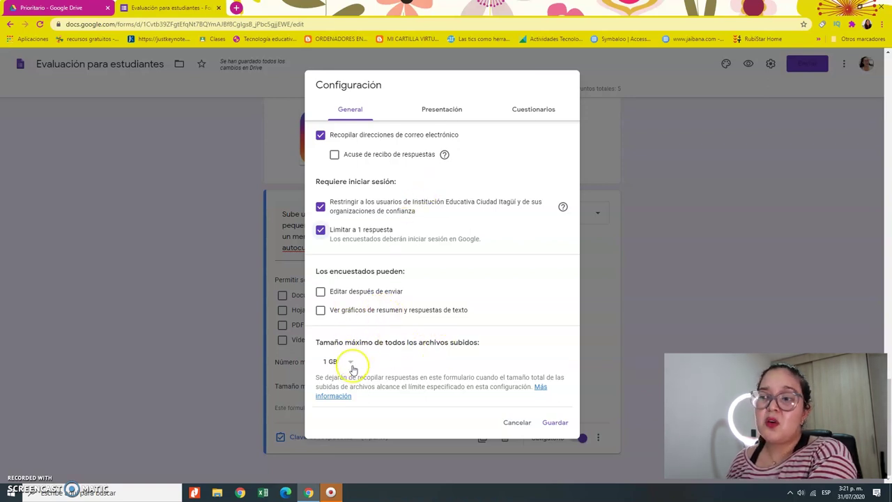
In Presentación, enable the progress bar and random question order, and type a custom confirmation message.
{"action": "left_click", "coordinate": [438, 110]}
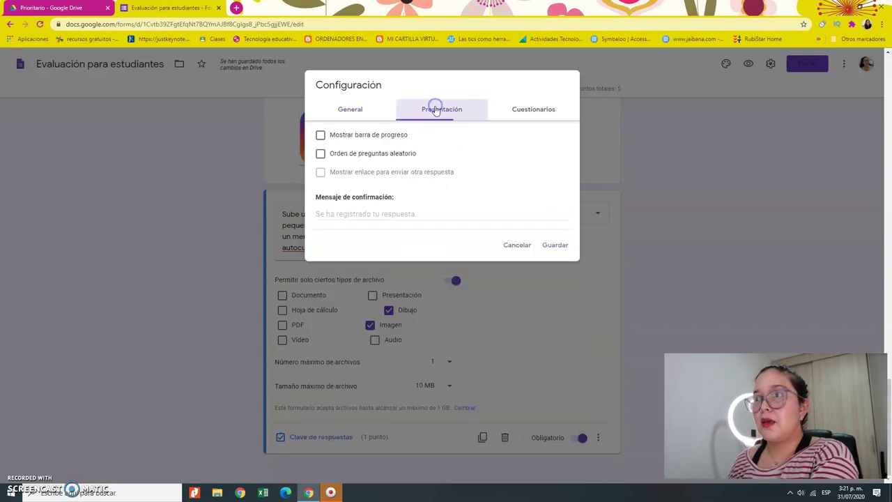
{"action": "left_click", "coordinate": [322, 135]}
{"action": "left_click", "coordinate": [322, 154]}
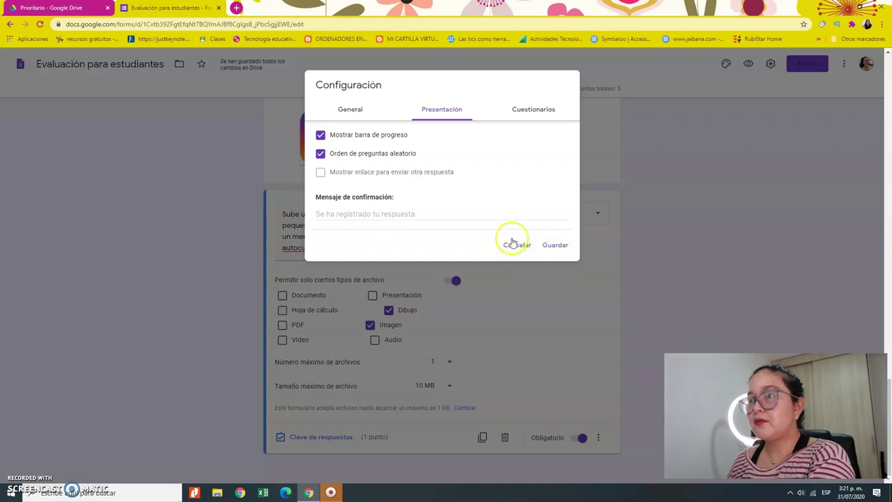
{"action": "left_click_drag", "start_coordinate": [335, 225], "coordinate": [325, 200]}
{"action": "left_click", "coordinate": [341, 213]}
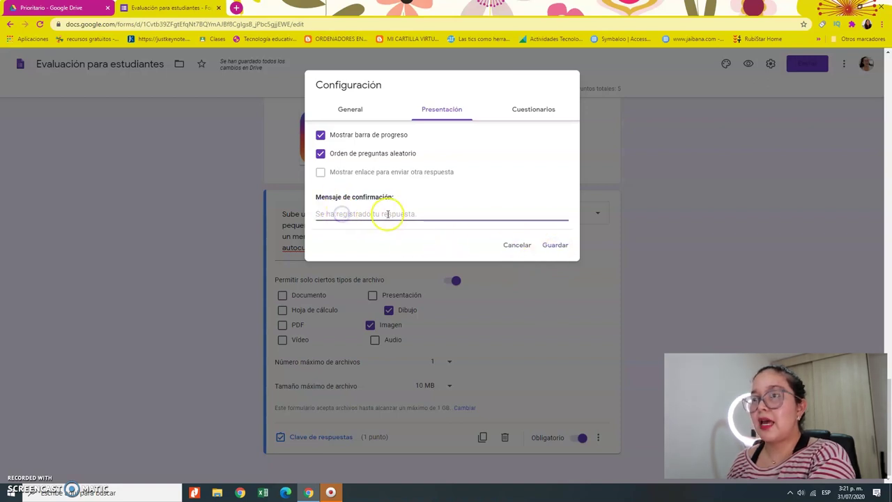
{"action": "type", "text": "H"}
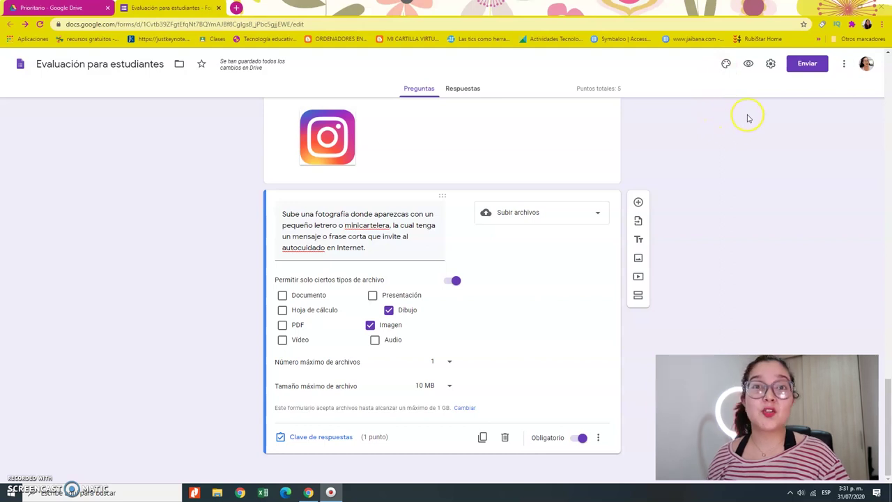
Insert the colourful yarn image from the gallery as the form header.
{"action": "left_click", "coordinate": [723, 64]}
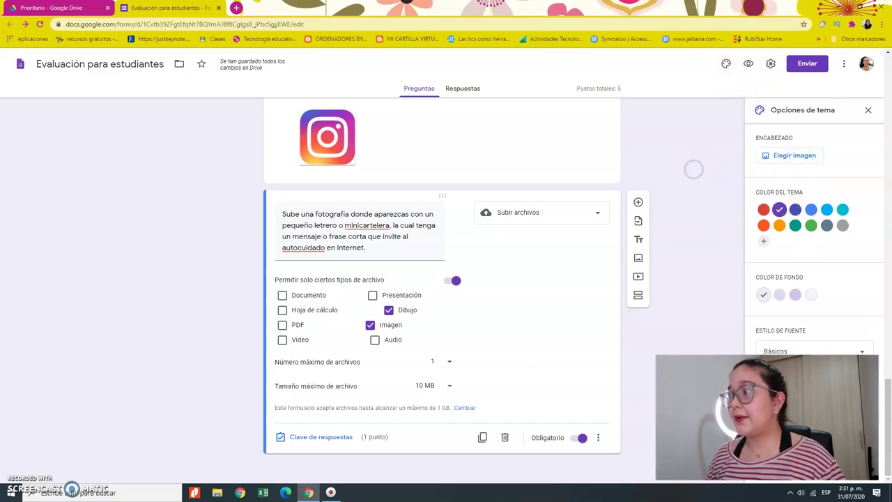
{"action": "left_click_drag", "start_coordinate": [880, 402], "coordinate": [885, 40]}
{"action": "left_click", "coordinate": [776, 157]}
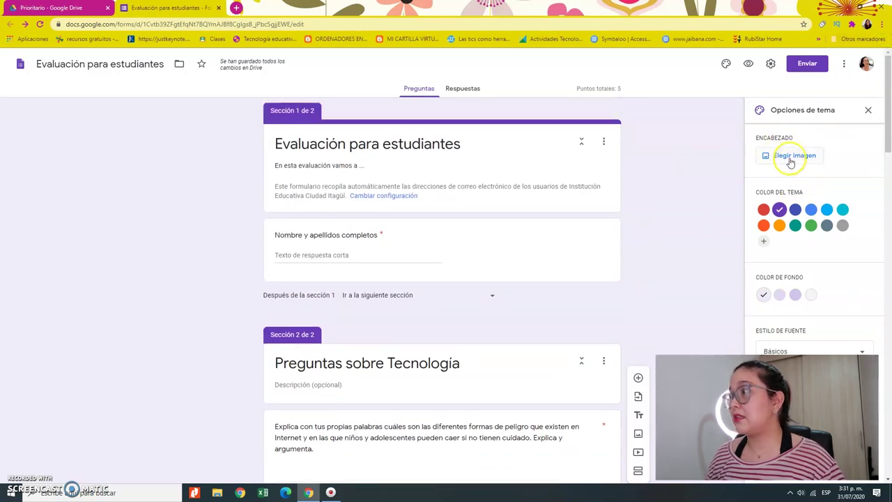
{"action": "left_click", "coordinate": [790, 160]}
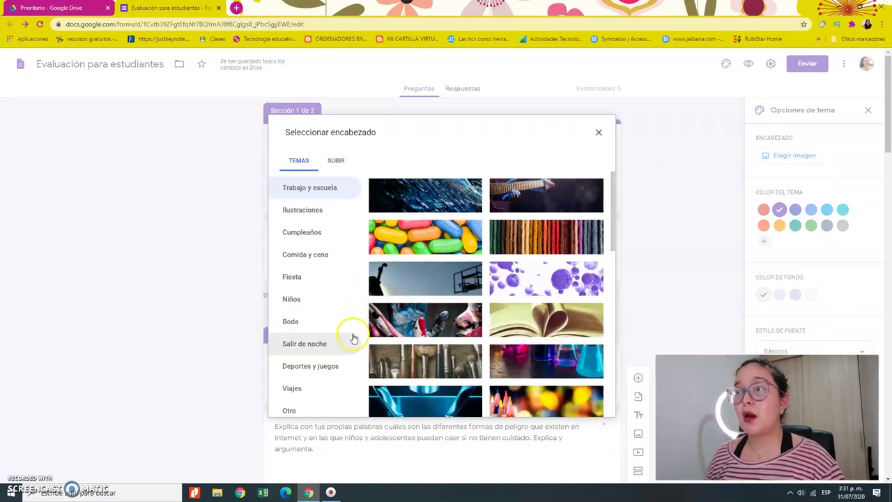
{"action": "left_click", "coordinate": [514, 231]}
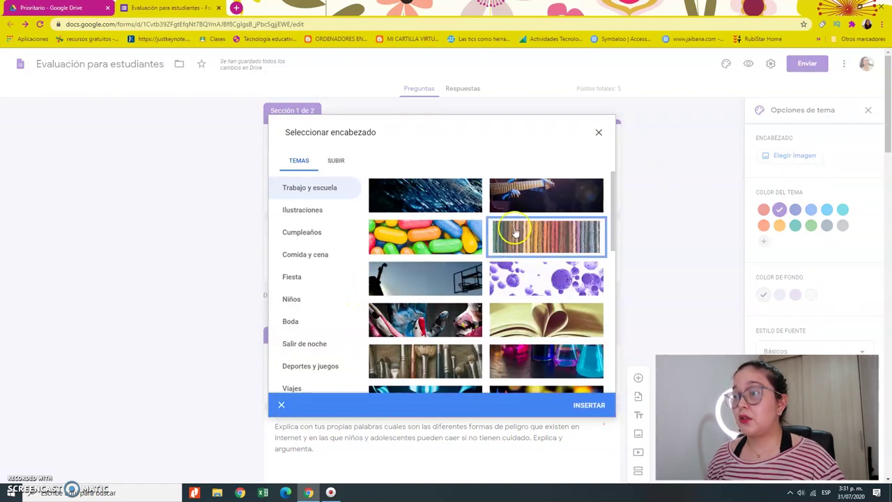
{"action": "left_click", "coordinate": [585, 405]}
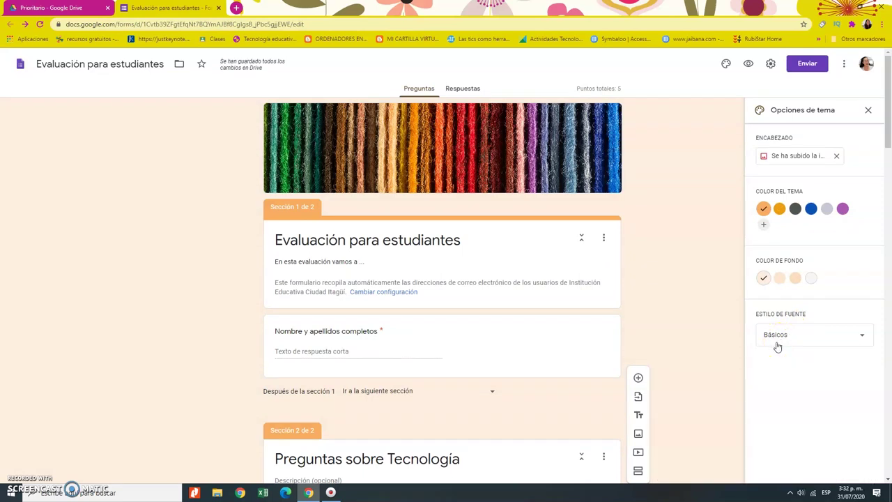
Keep the theme's font style on Básicos.
{"action": "left_click", "coordinate": [778, 346]}
{"action": "left_click", "coordinate": [787, 337]}
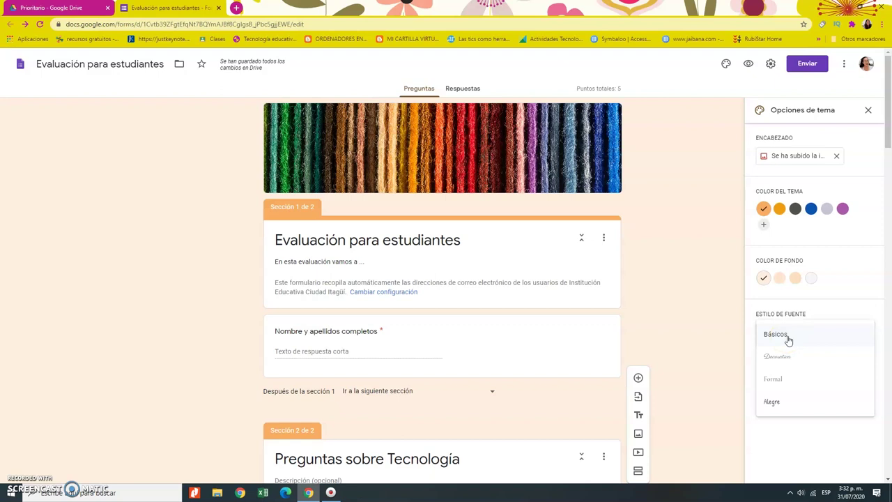
{"action": "left_click", "coordinate": [718, 344]}
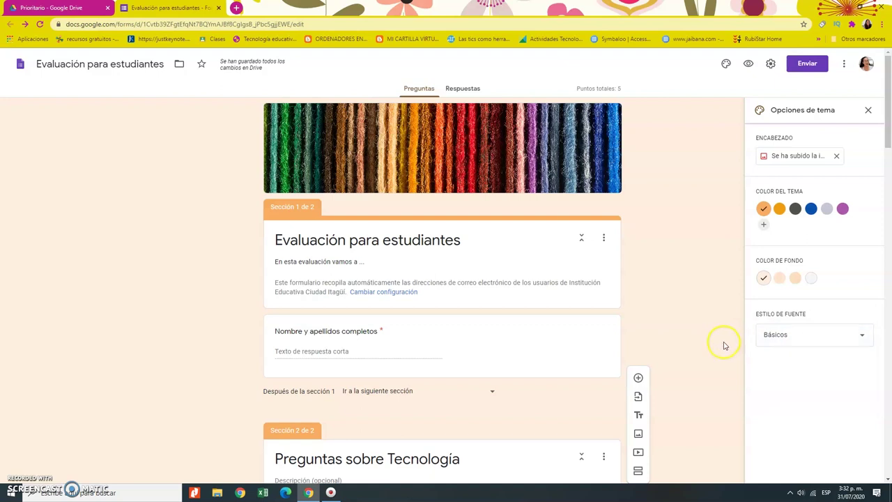
Copy the shortened forms.gle link from the Enviar dialog, close it, and close the form tab.
{"action": "left_click", "coordinate": [868, 110]}
{"action": "left_click", "coordinate": [802, 64]}
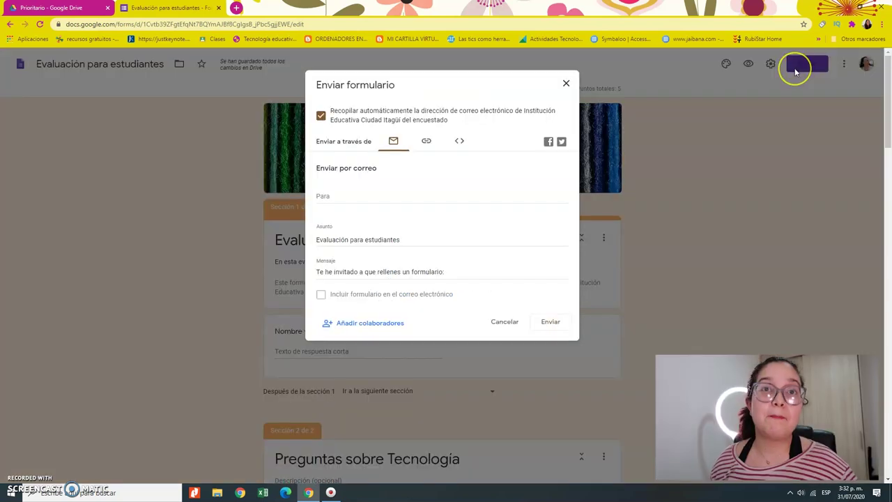
{"action": "left_click", "coordinate": [566, 83]}
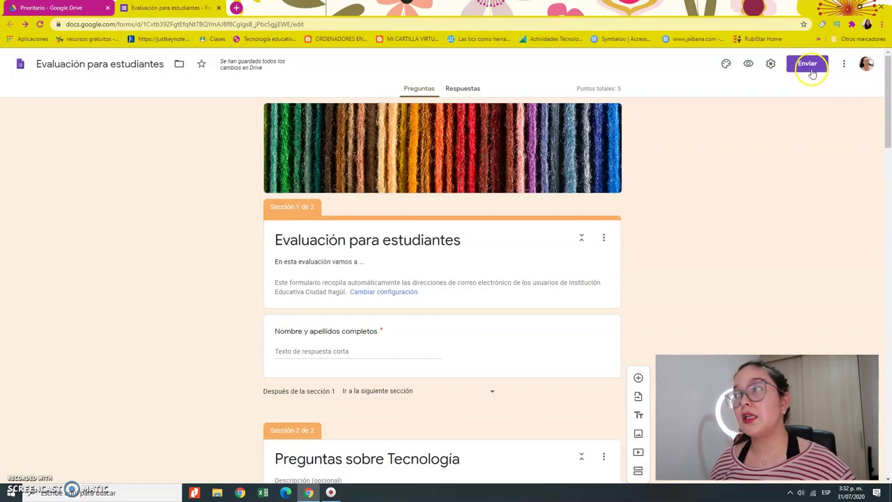
{"action": "left_click", "coordinate": [811, 70]}
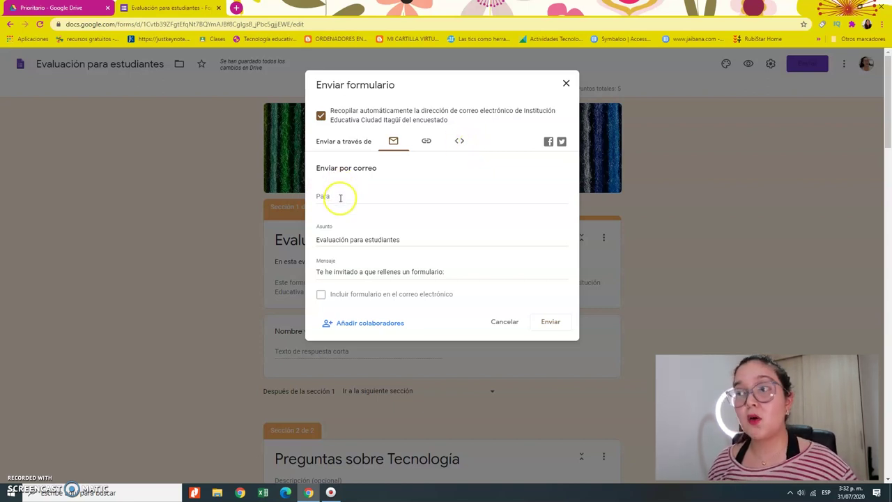
{"action": "left_click", "coordinate": [425, 141]}
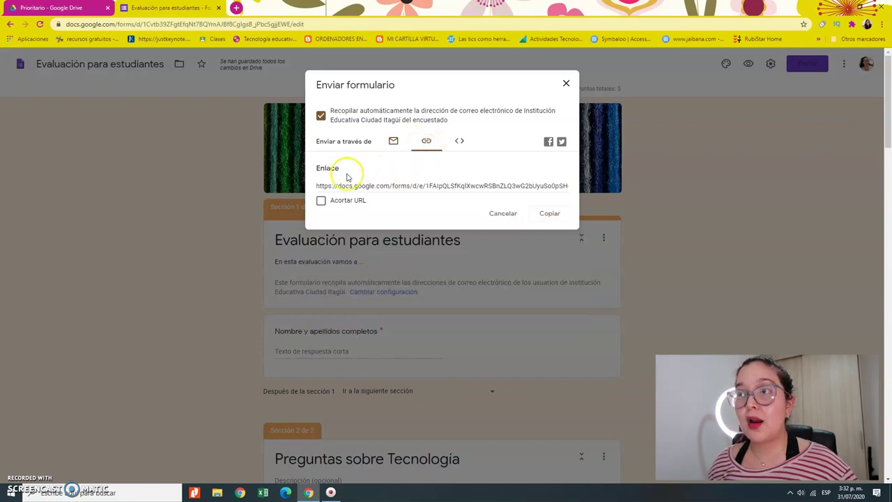
{"action": "left_click", "coordinate": [321, 201]}
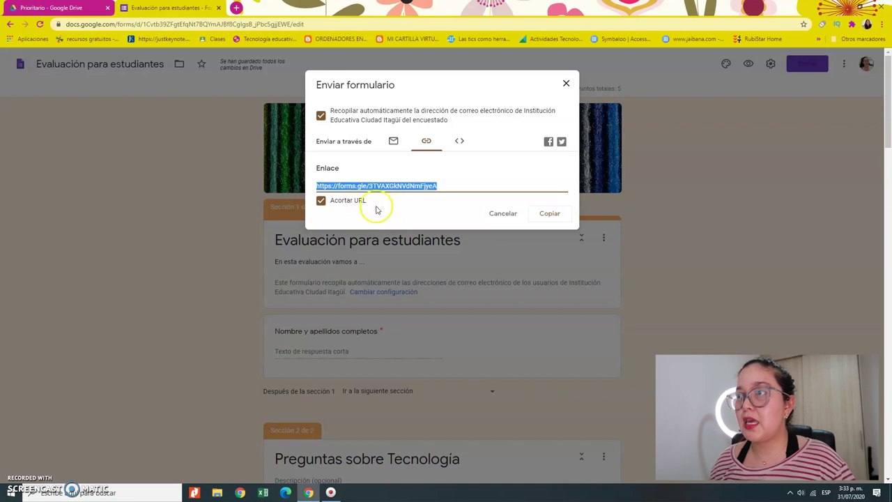
{"action": "left_click", "coordinate": [547, 213]}
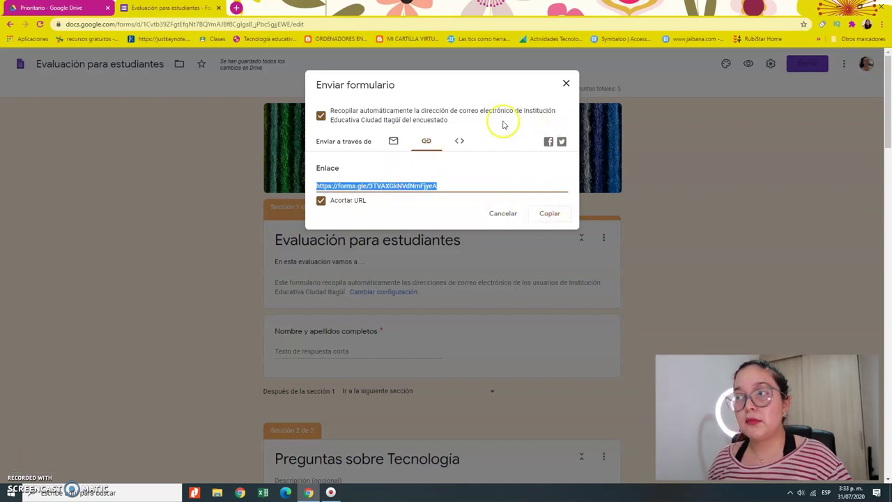
{"action": "left_click", "coordinate": [566, 83]}
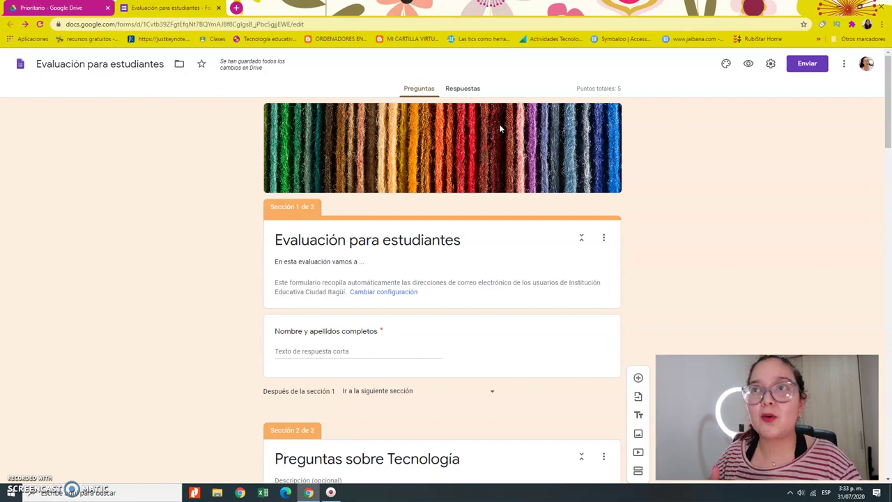
{"action": "left_click", "coordinate": [219, 9]}
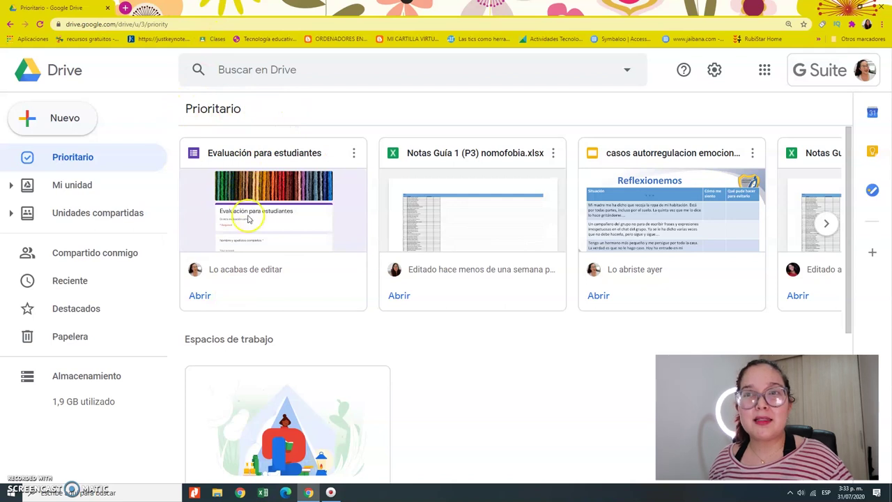
Star Evaluación para estudiantes with Añadir a Destacados and reopen it from Destacados.
{"action": "left_click", "coordinate": [78, 194]}
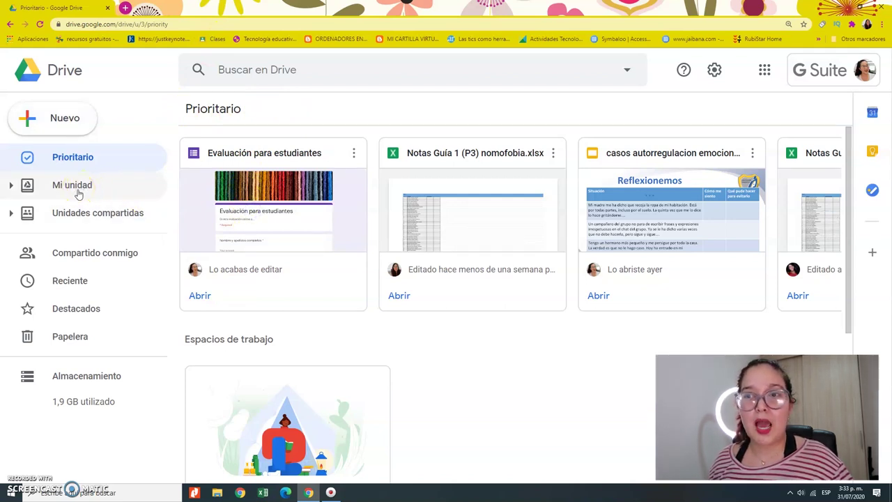
{"action": "right_click", "coordinate": [265, 263]}
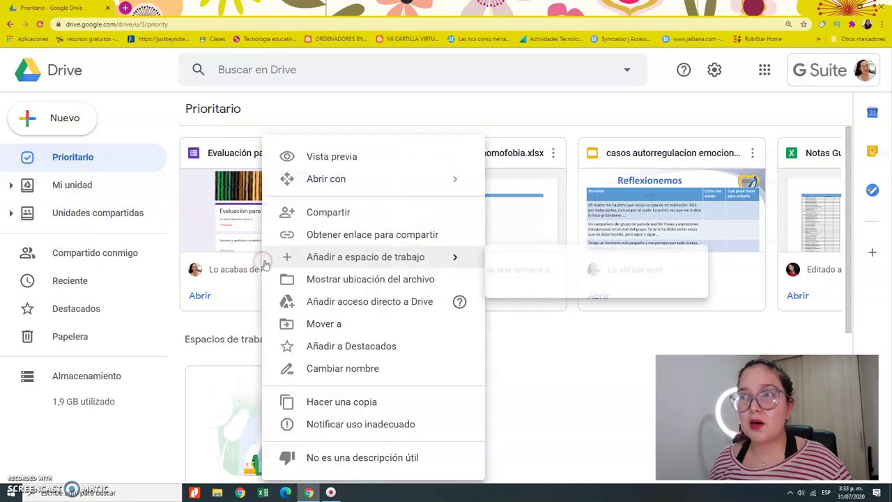
{"action": "left_click", "coordinate": [323, 348]}
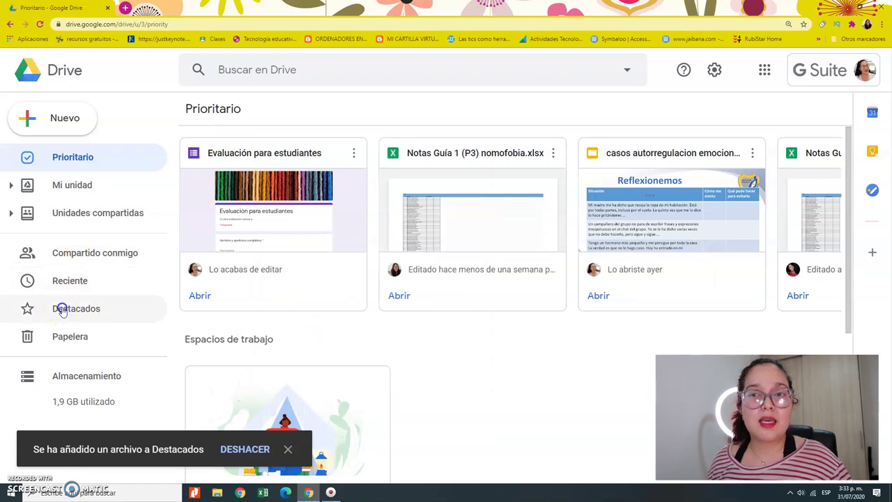
{"action": "left_click", "coordinate": [59, 309]}
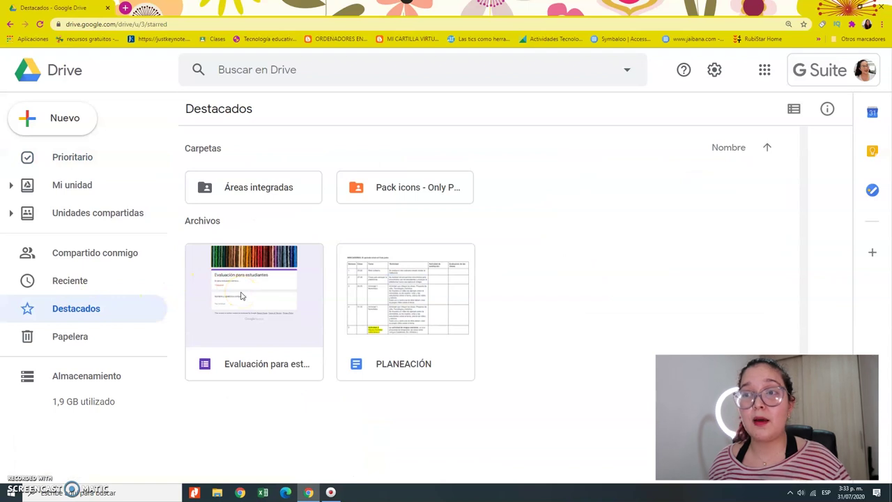
{"action": "double_click", "coordinate": [241, 296]}
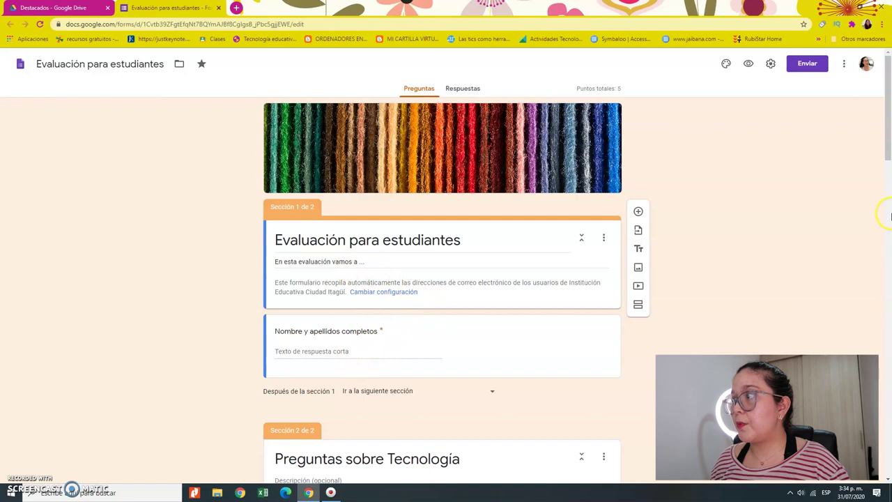
From the Respuestas tab, link responses to a new spreadsheet 'Evaluación para estudiantes (respuestas)'.
{"action": "left_click_drag", "start_coordinate": [887, 144], "coordinate": [884, 123]}
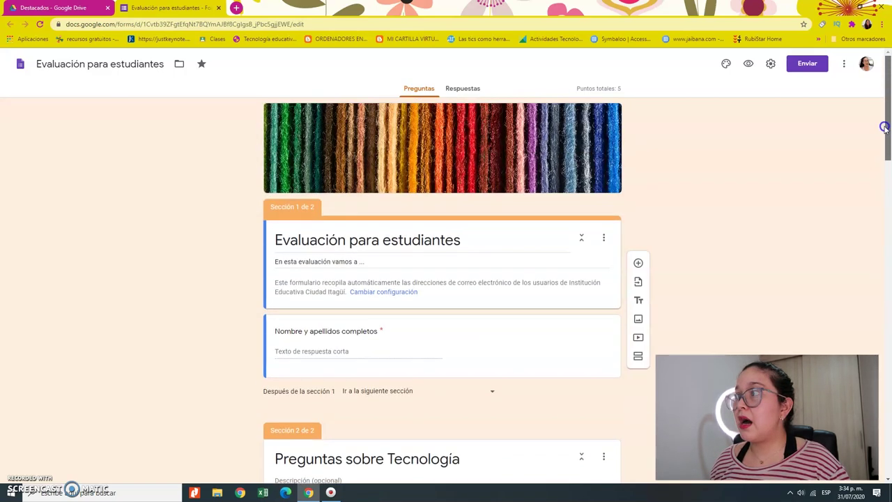
{"action": "left_click", "coordinate": [461, 91]}
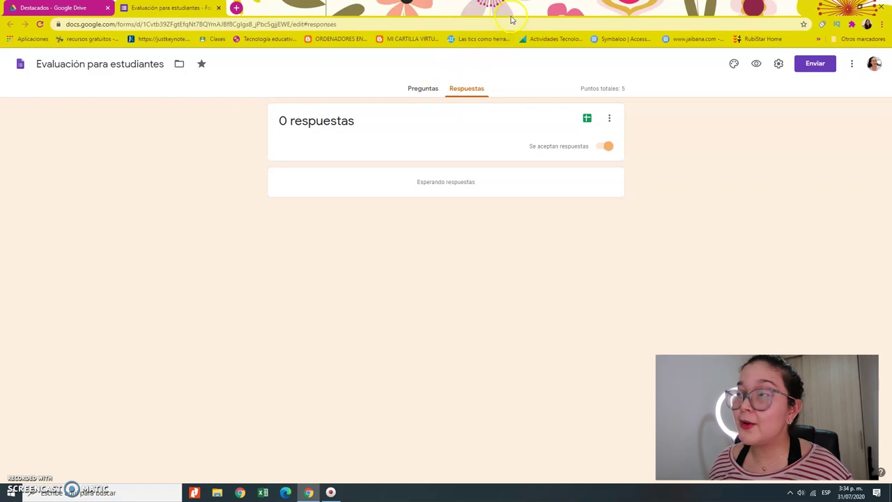
{"action": "left_click", "coordinate": [587, 119]}
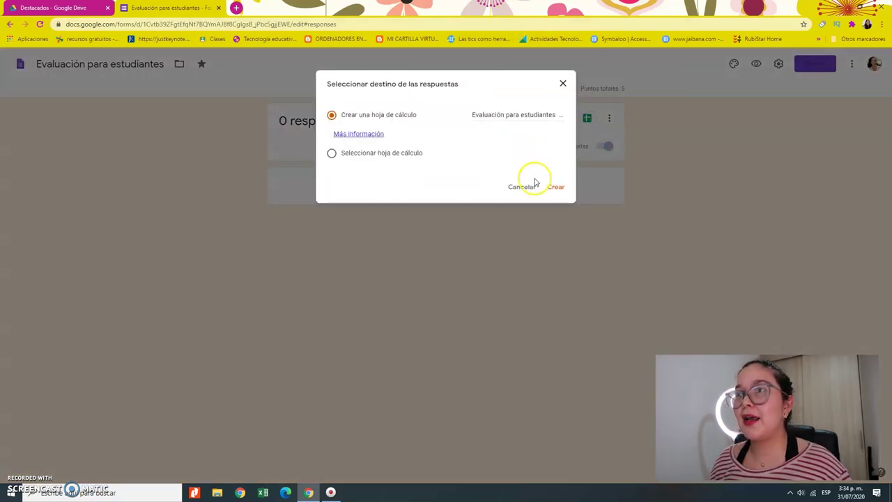
{"action": "left_click", "coordinate": [557, 186]}
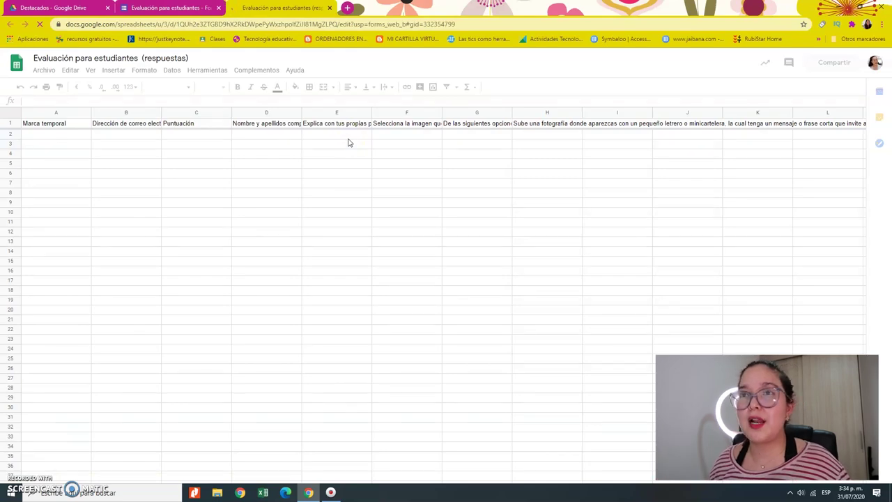
{"action": "left_click", "coordinate": [72, 144]}
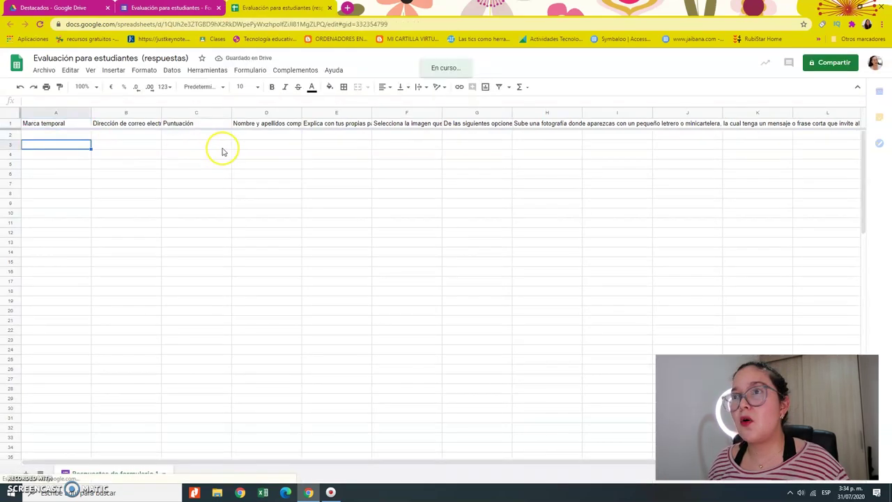